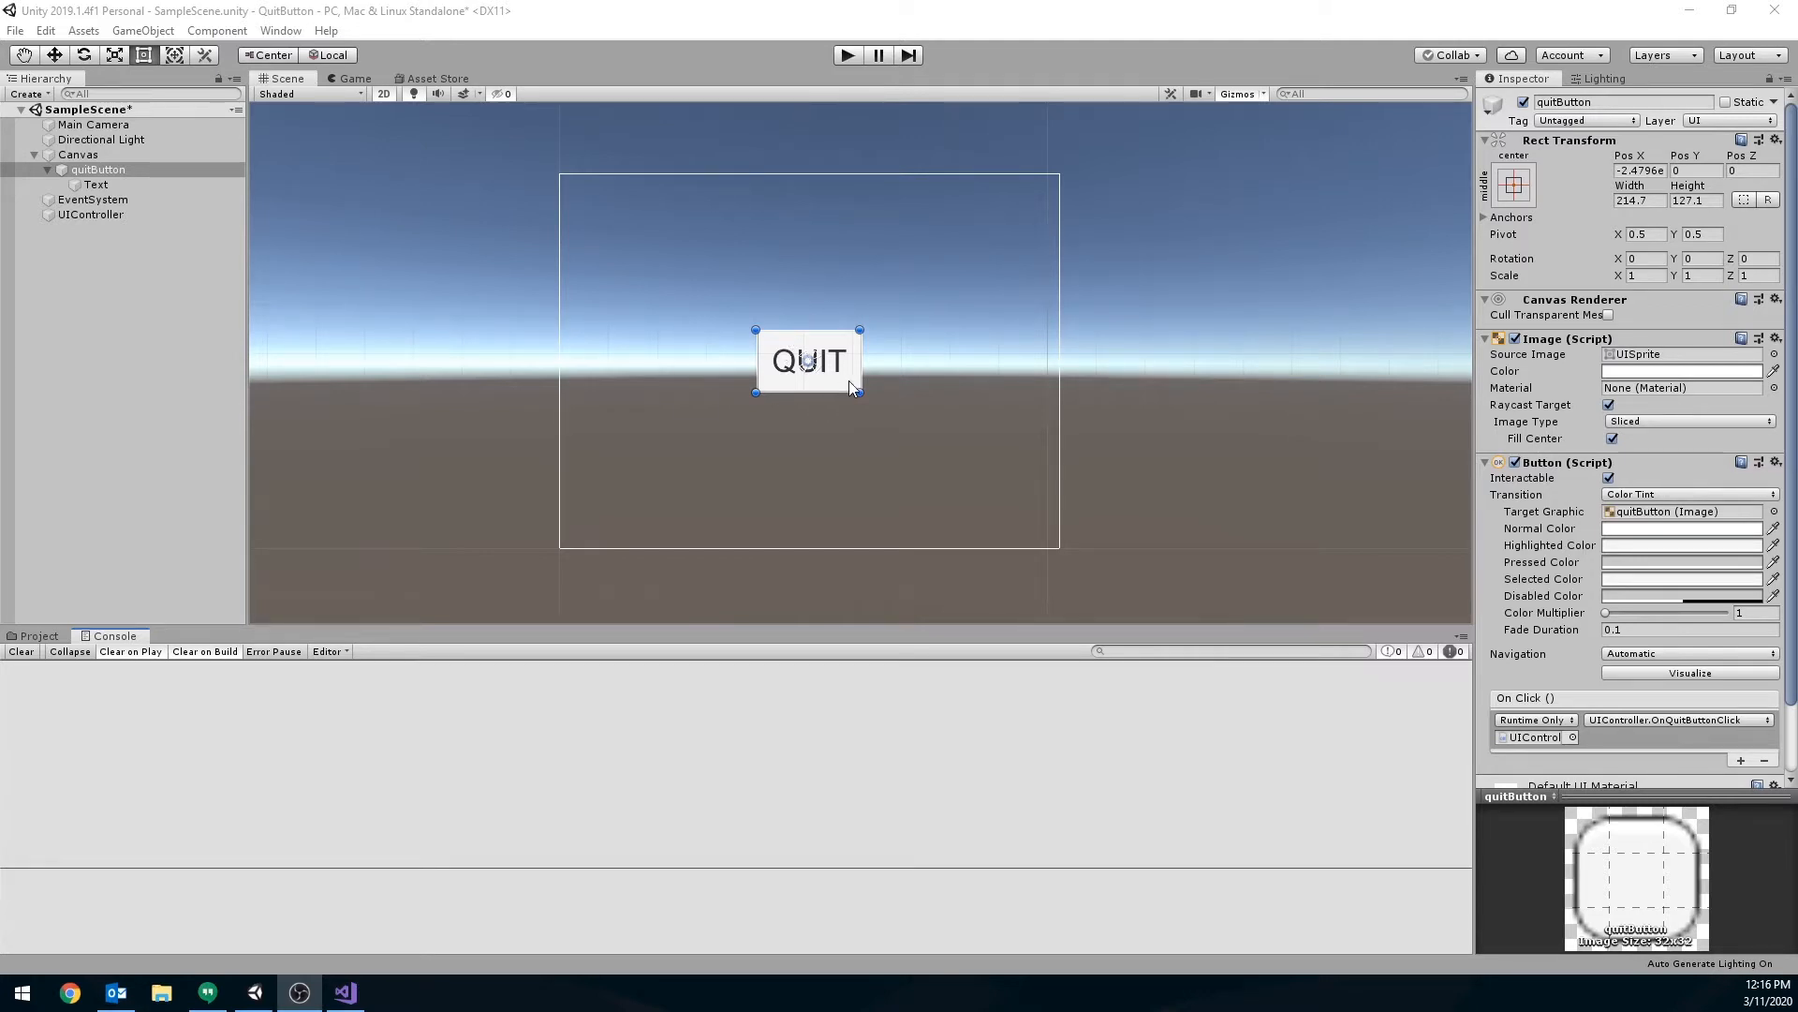
Step: Play the scene in the editor, test the QUIT button twice, and stop play mode
click(848, 54)
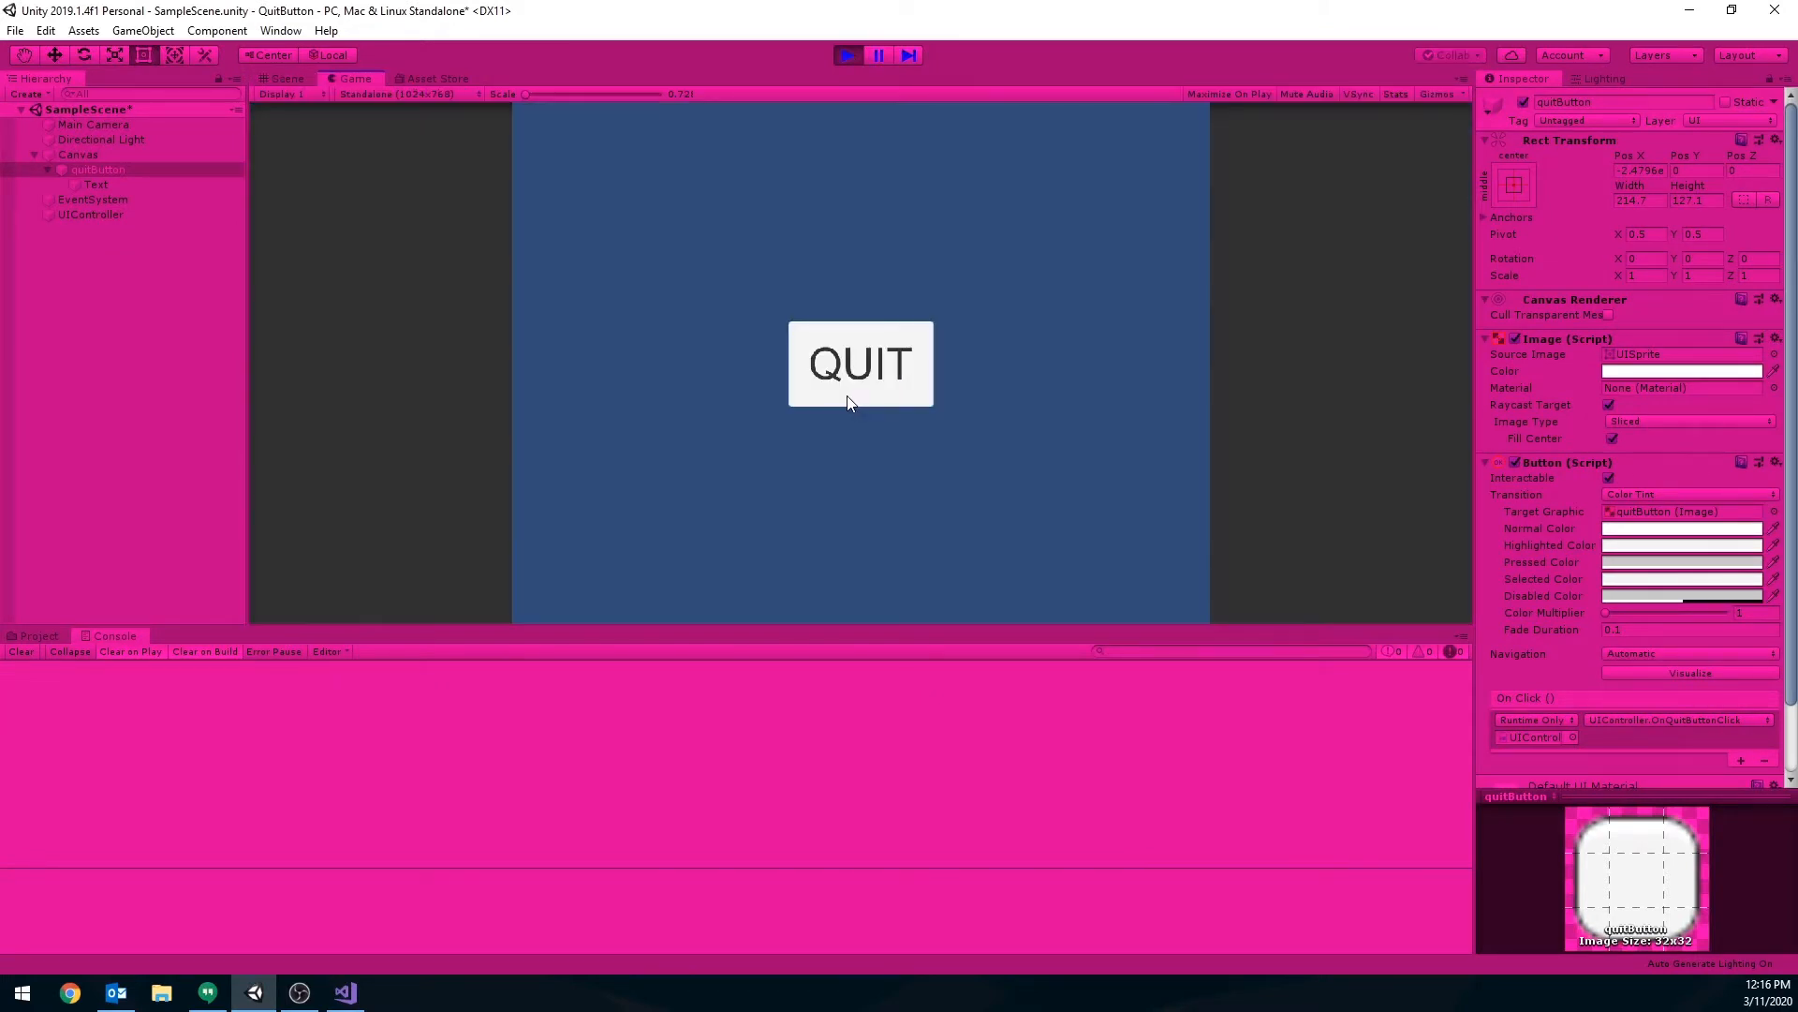
click(892, 371)
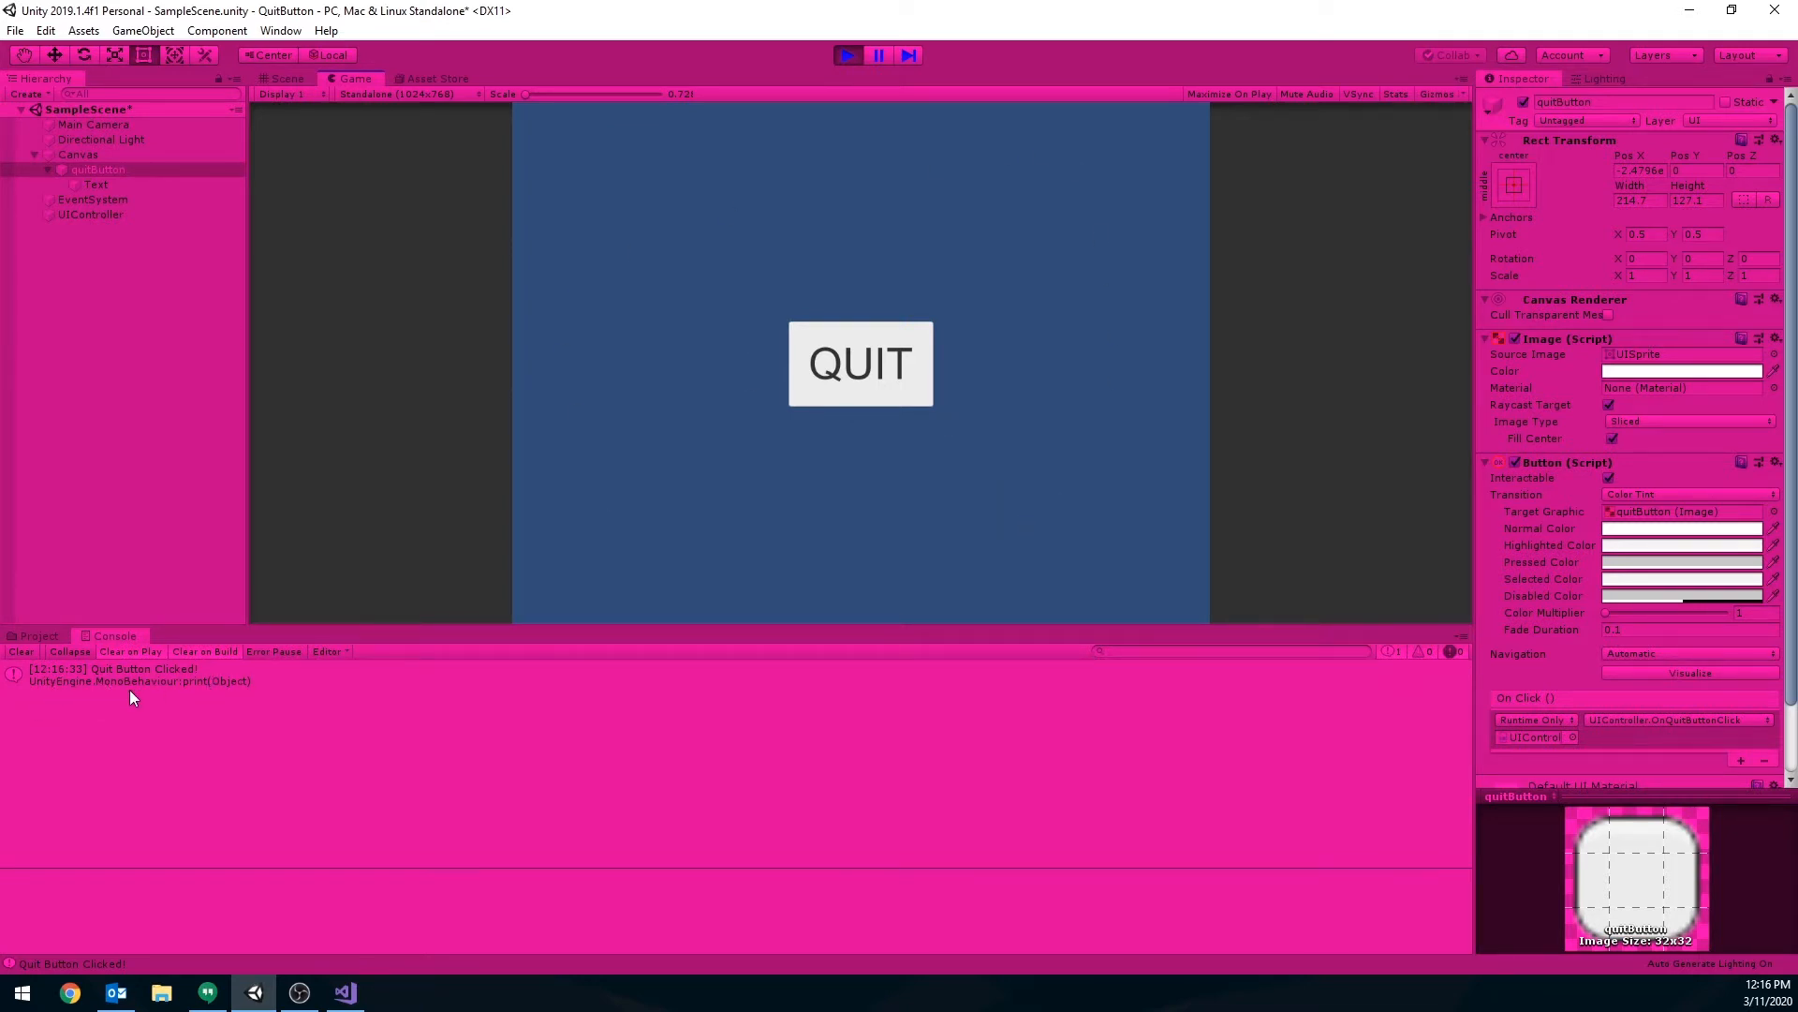
click(873, 370)
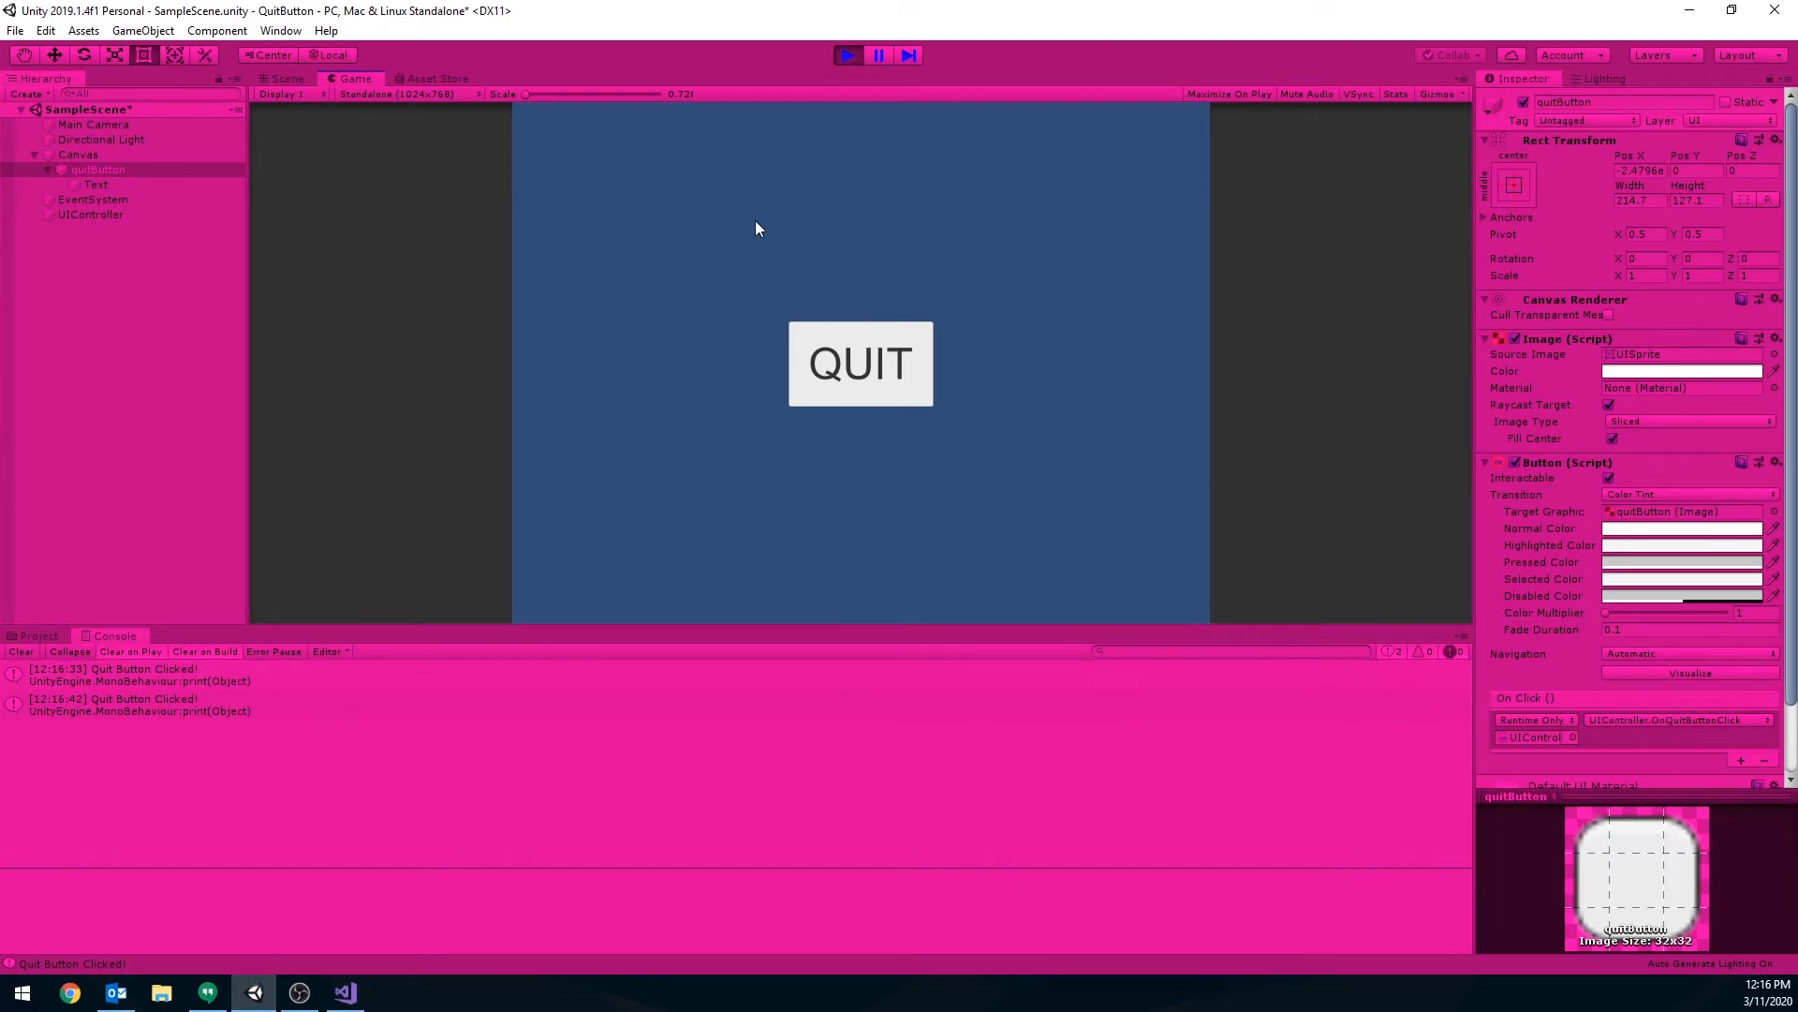
click(849, 55)
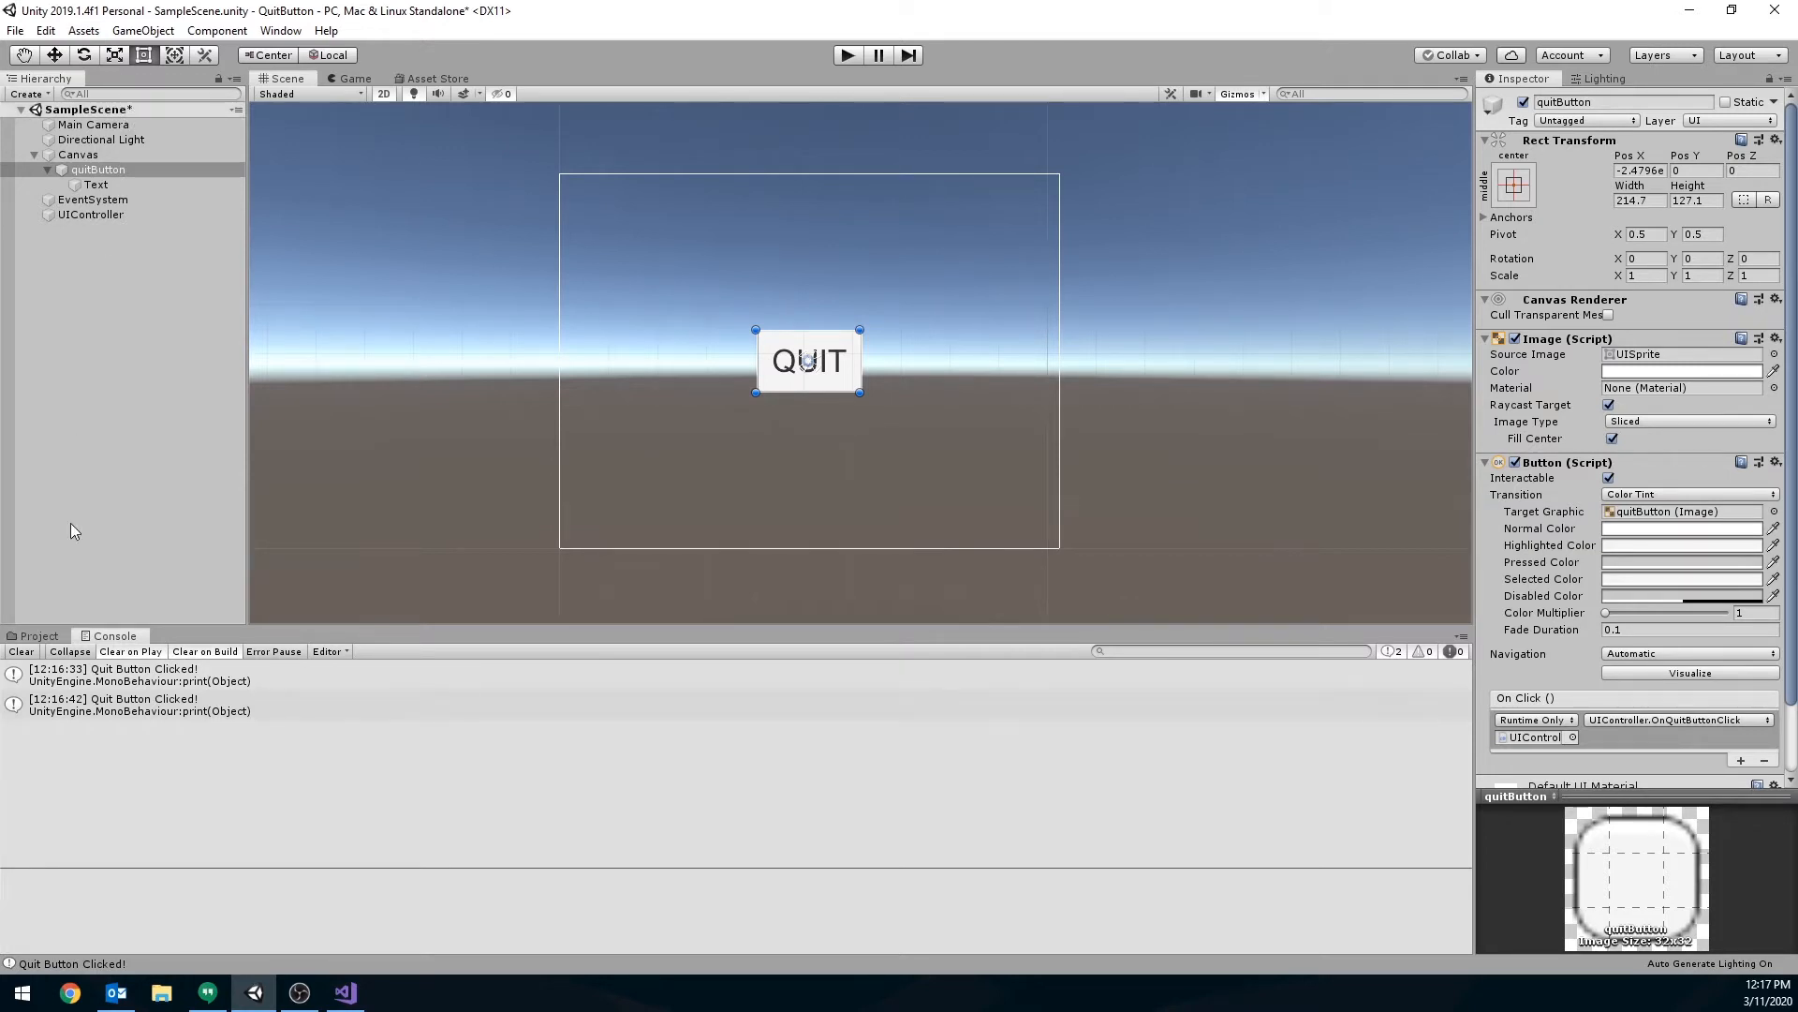
Step: Save the scene, check the UIController script in Visual Studio, and close Visual Studio
key(ctrl+s)
click(345, 993)
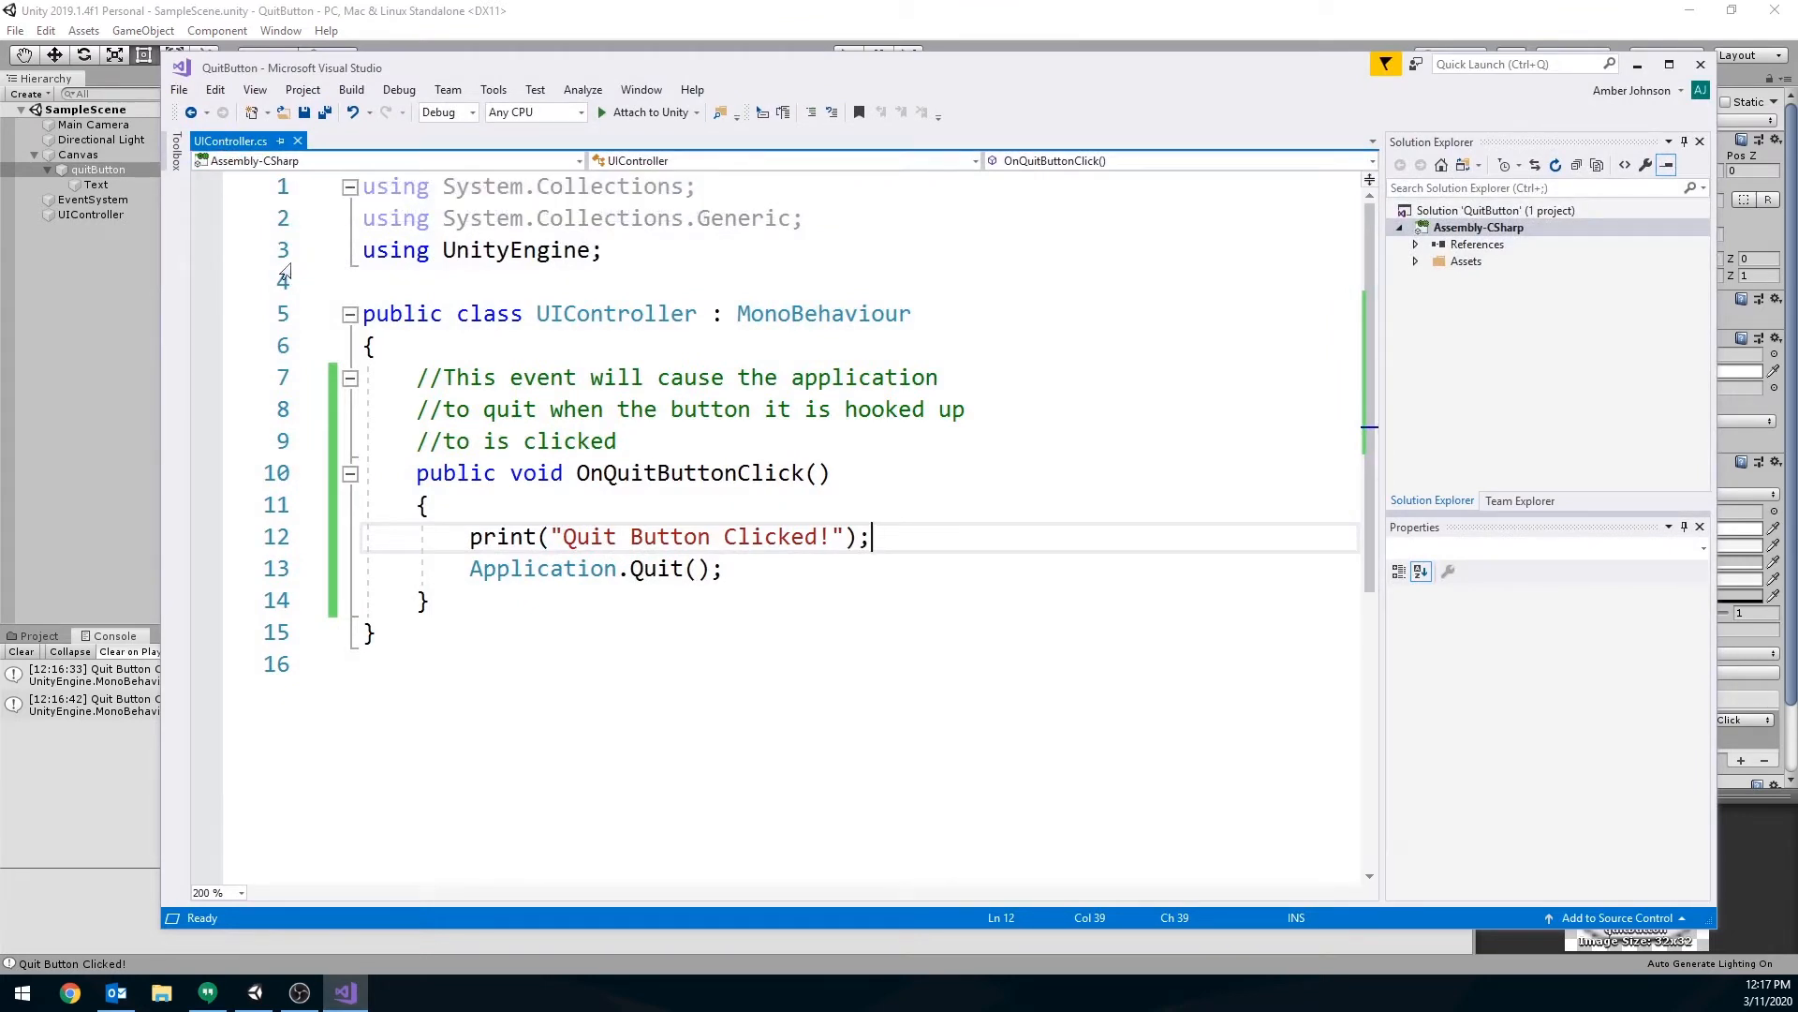
click(1701, 64)
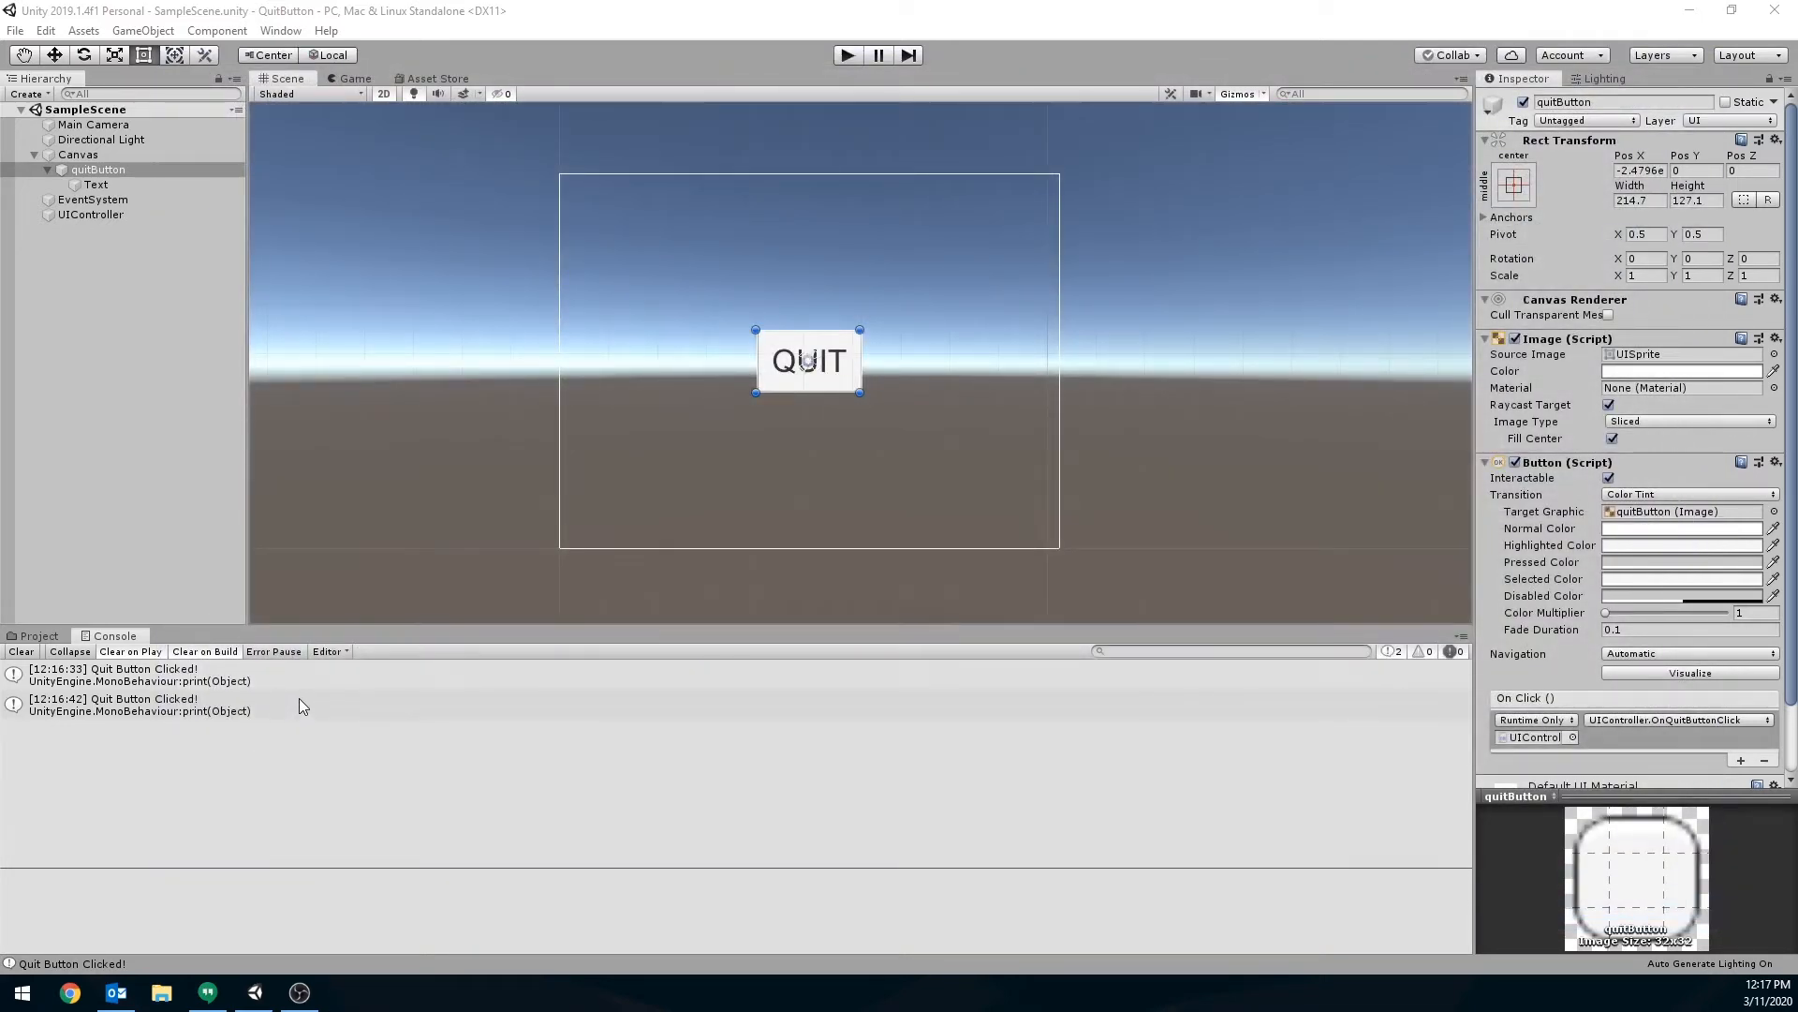
Step: Open the Build Settings and add SampleScene from the Scenes folder to the scenes in the build
click(15, 31)
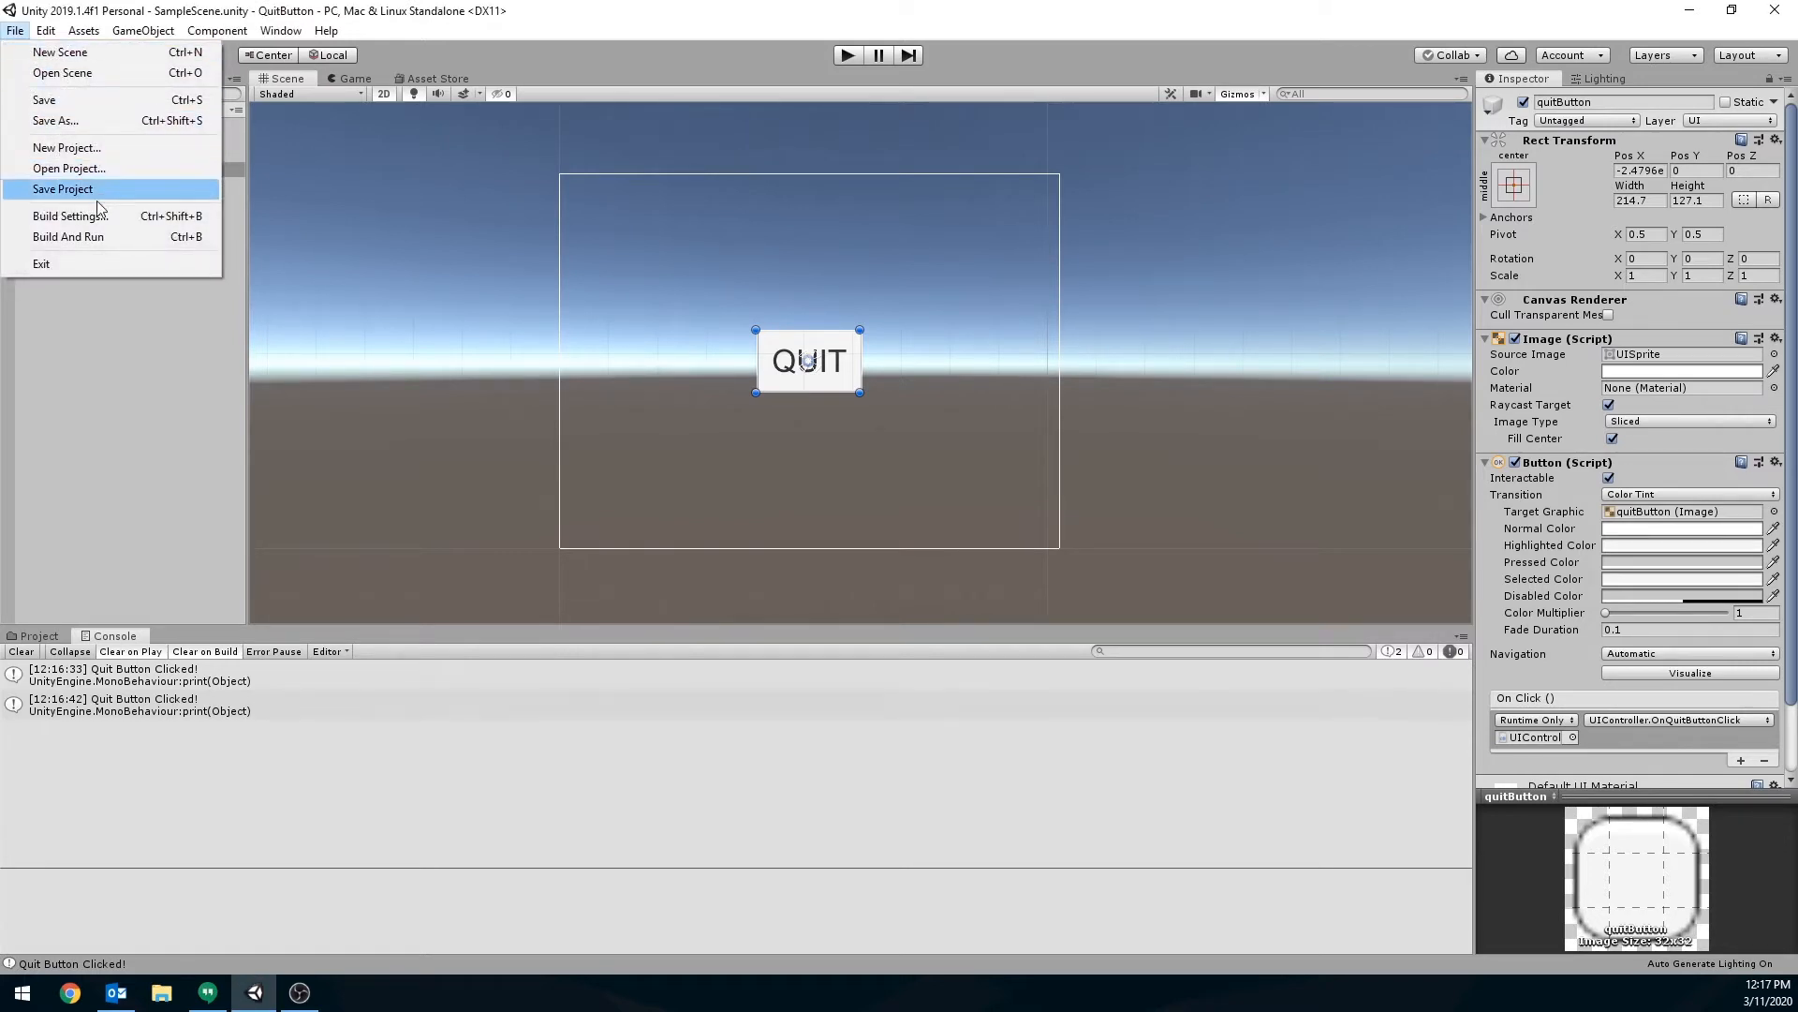
click(114, 216)
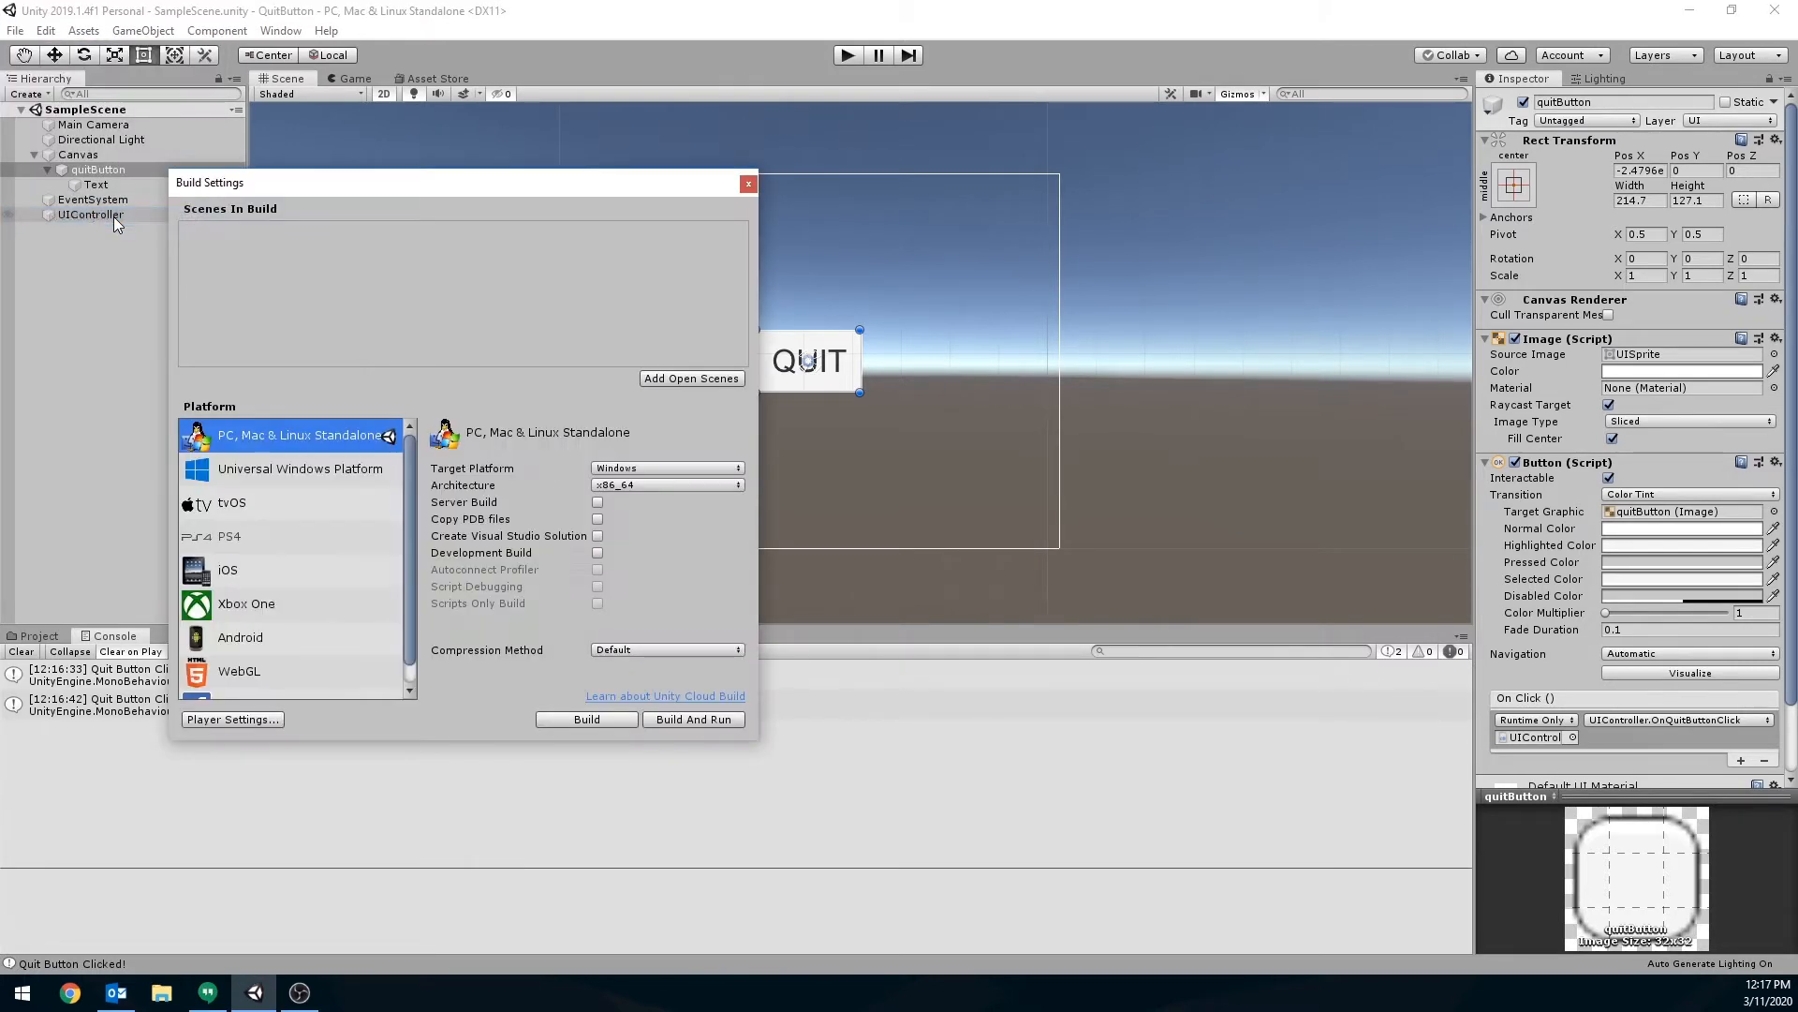
drag(291, 182, 555, 233)
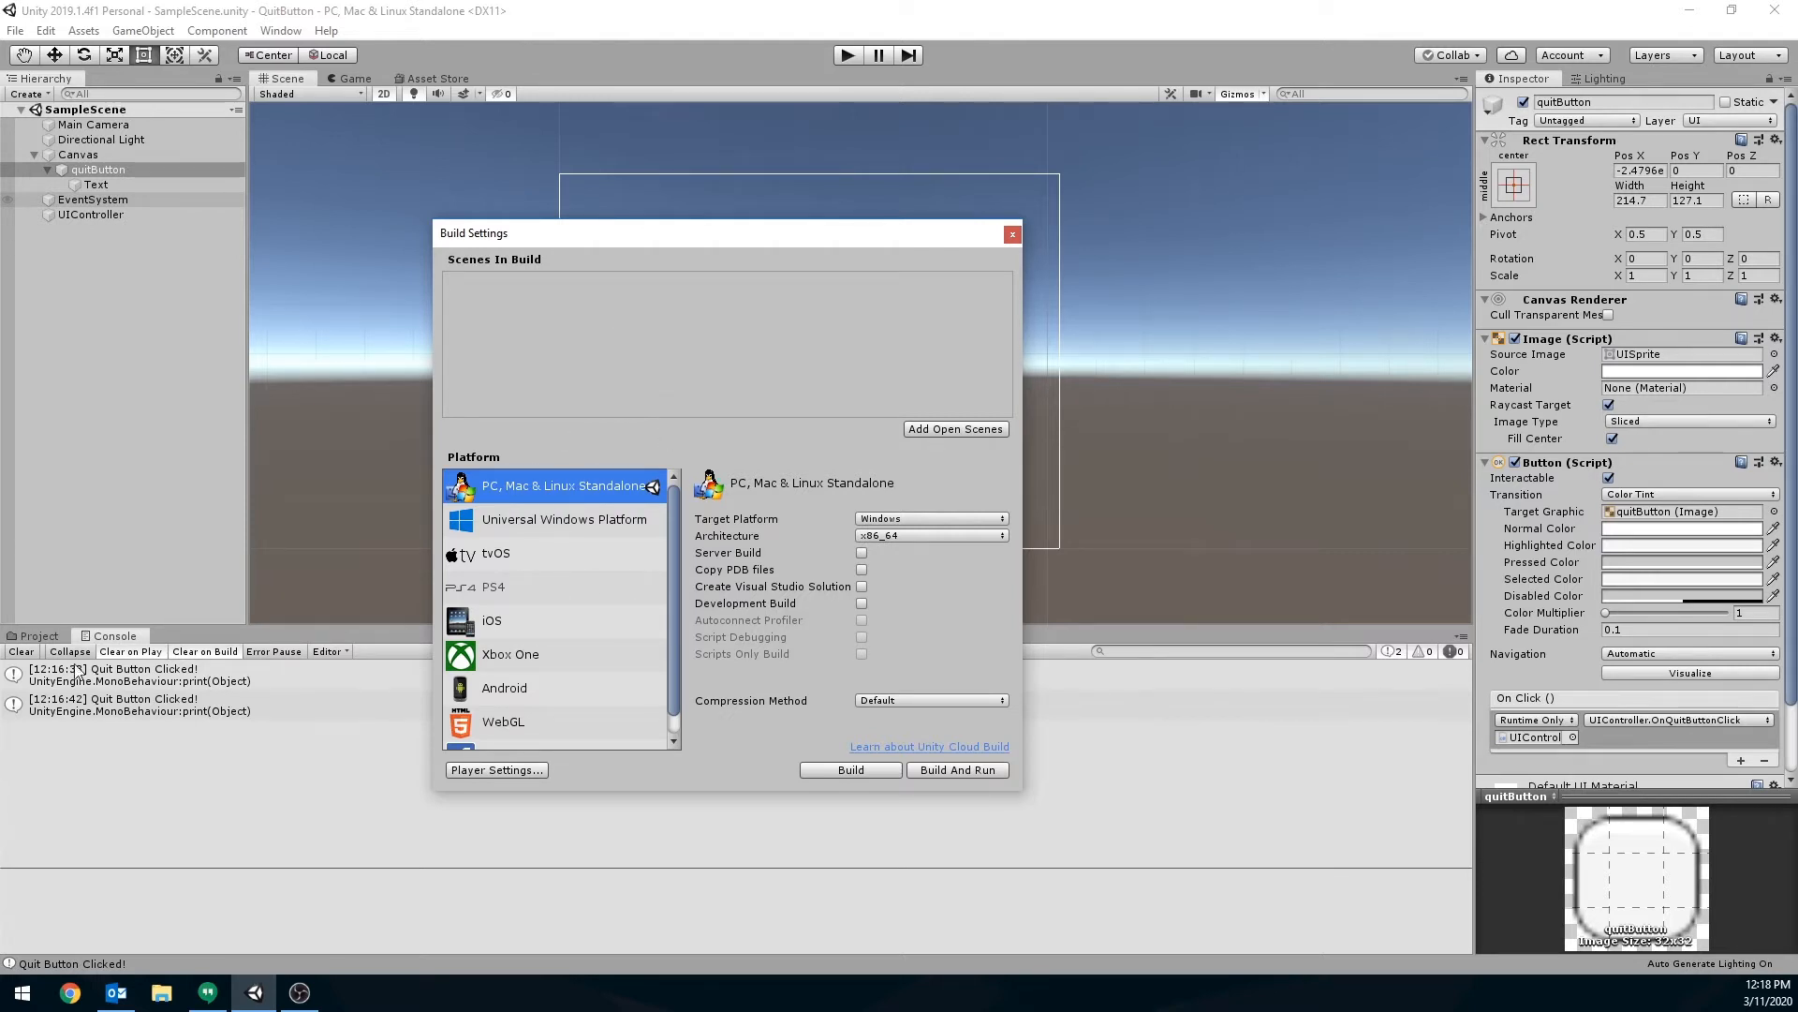
click(50, 638)
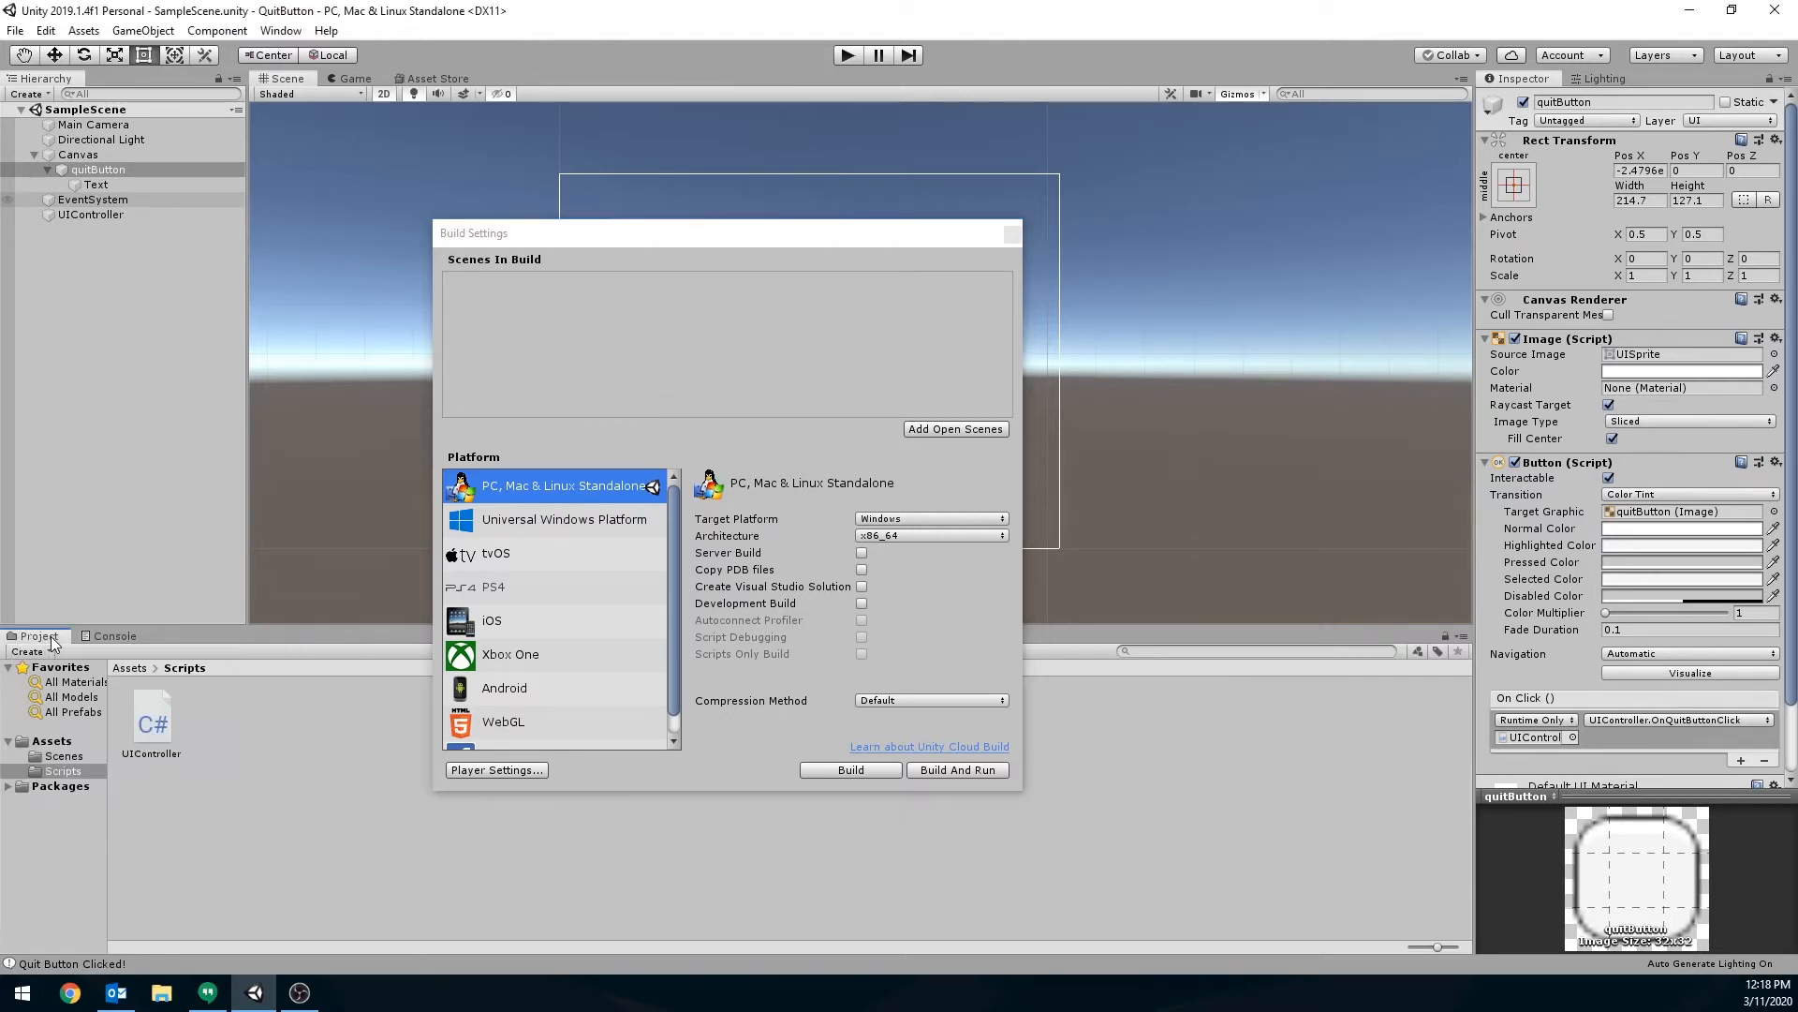
click(65, 757)
drag(150, 721, 573, 333)
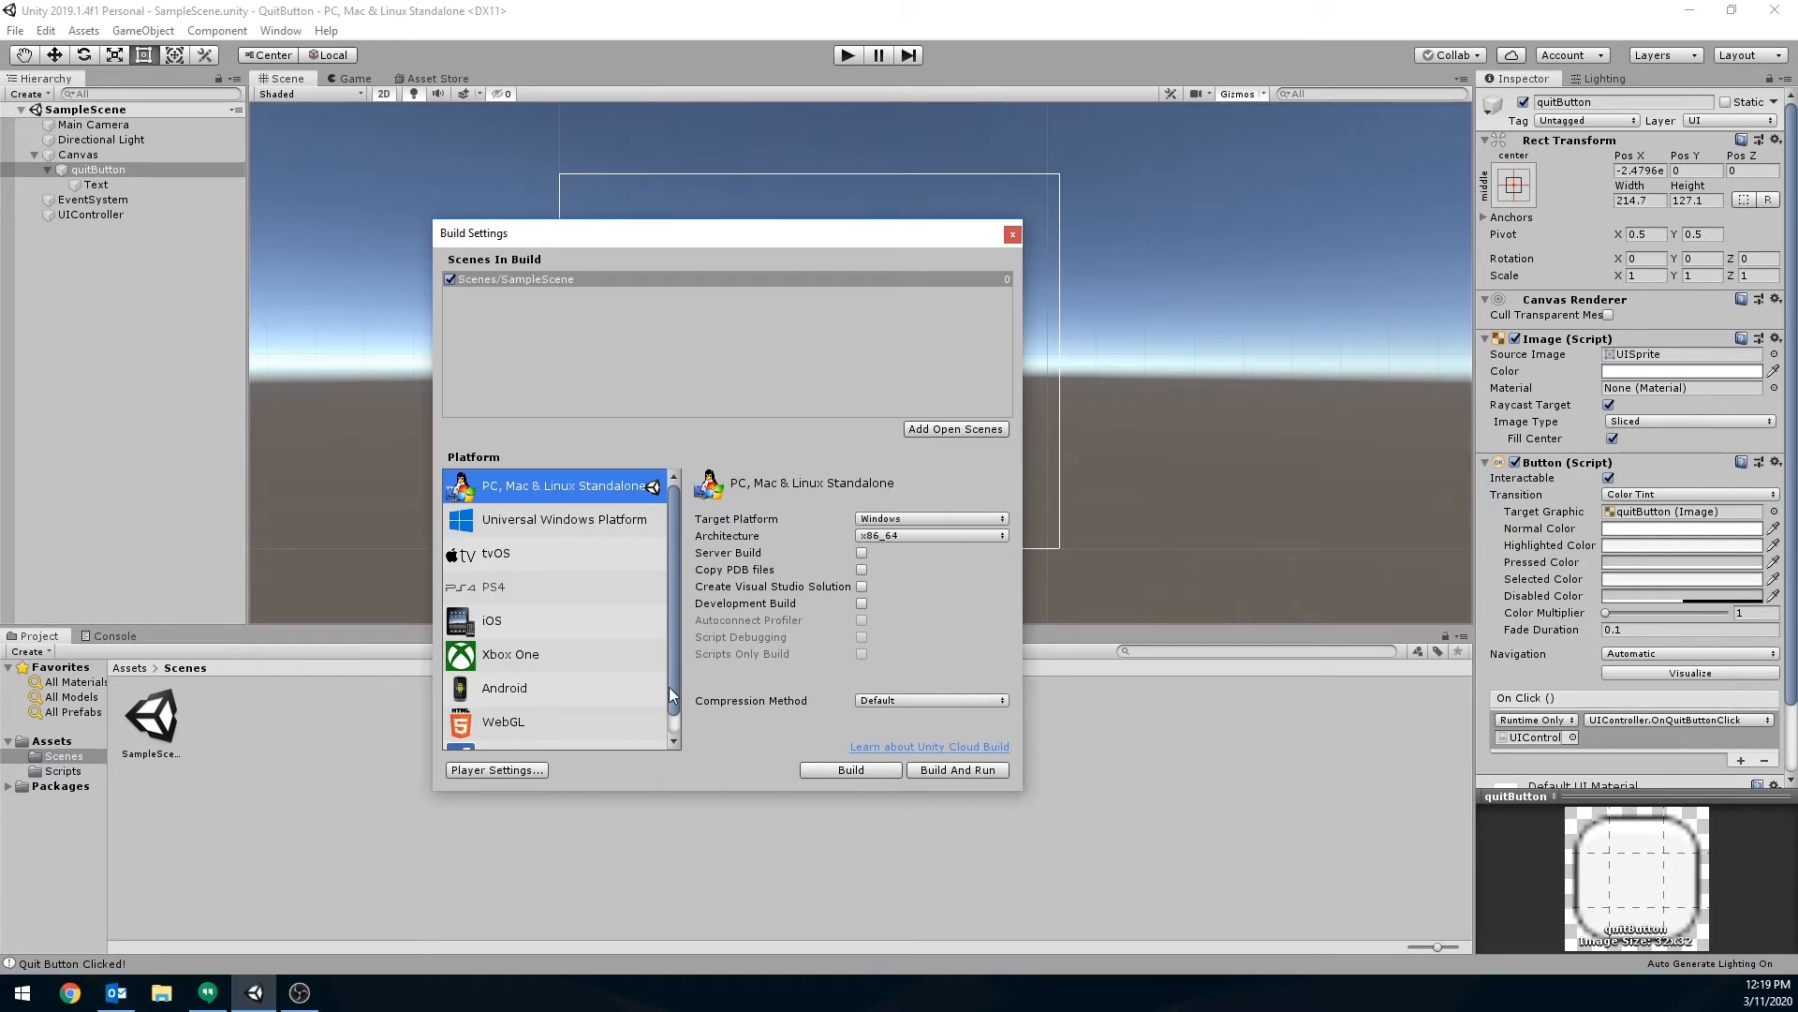
Step: Open the Player settings from the Build Settings and set Fullscreen Mode to Windowed
click(525, 768)
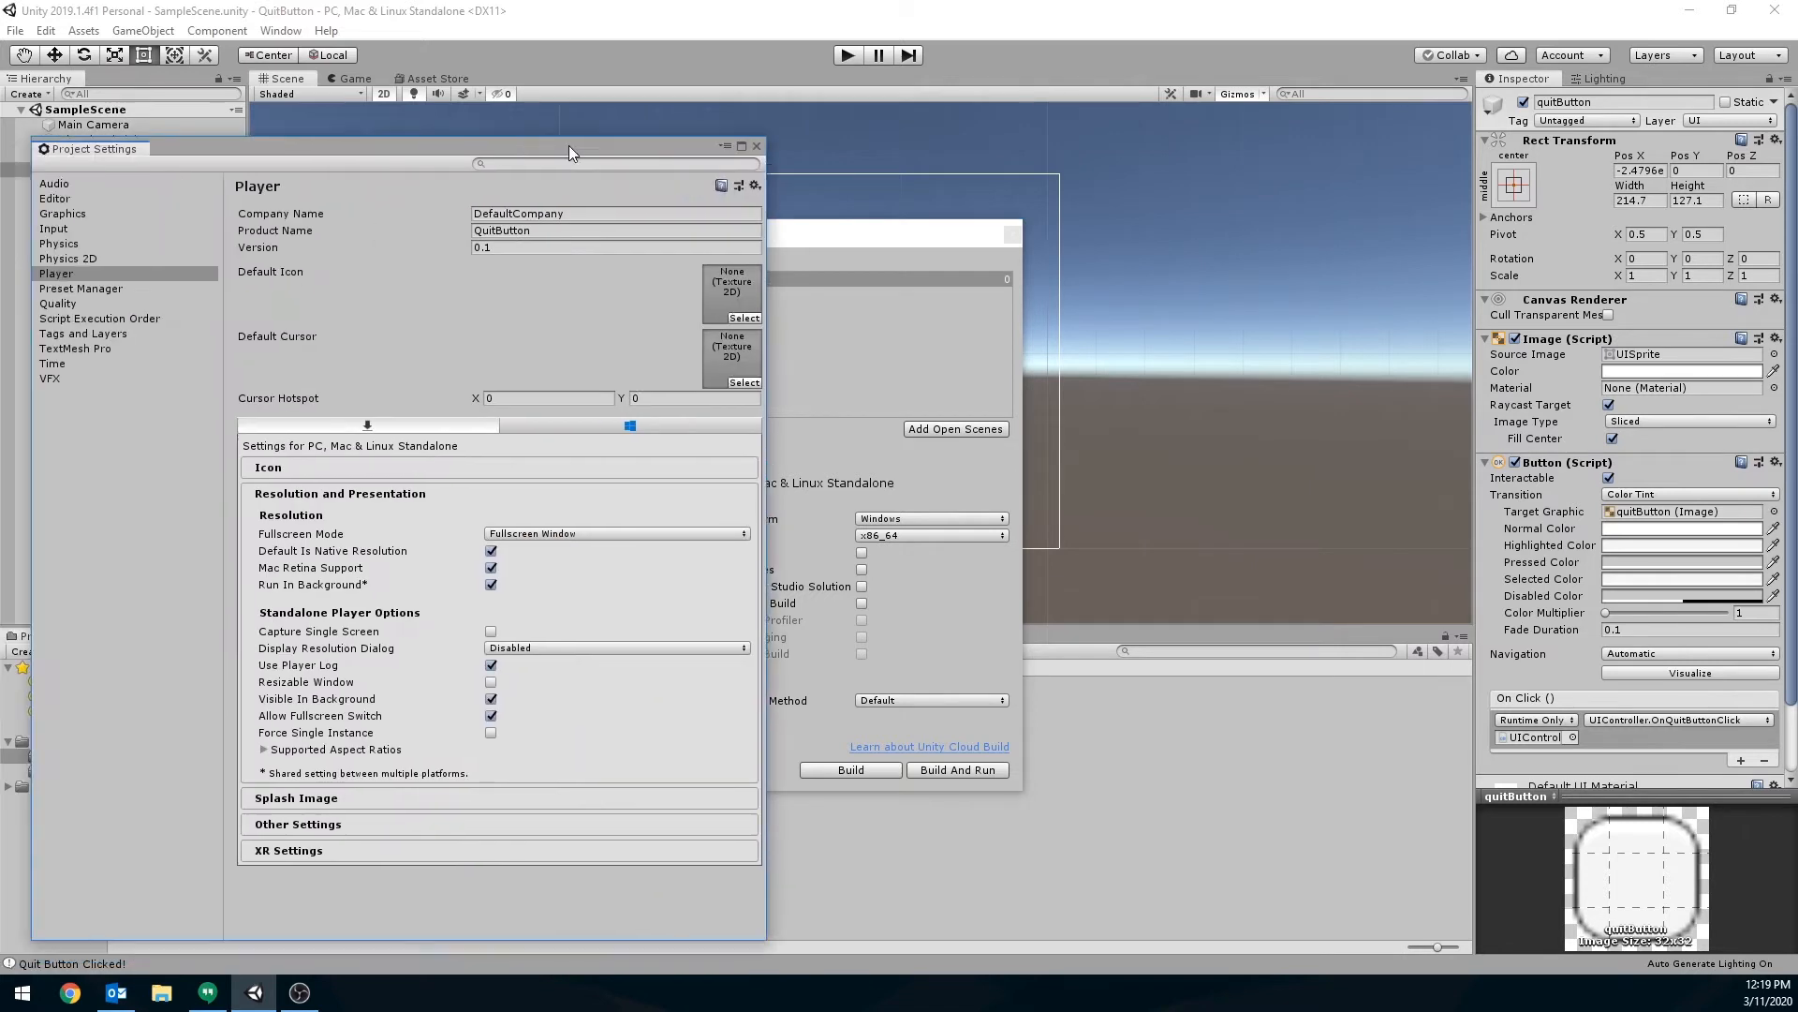
drag(570, 144, 948, 103)
drag(934, 98, 1059, 105)
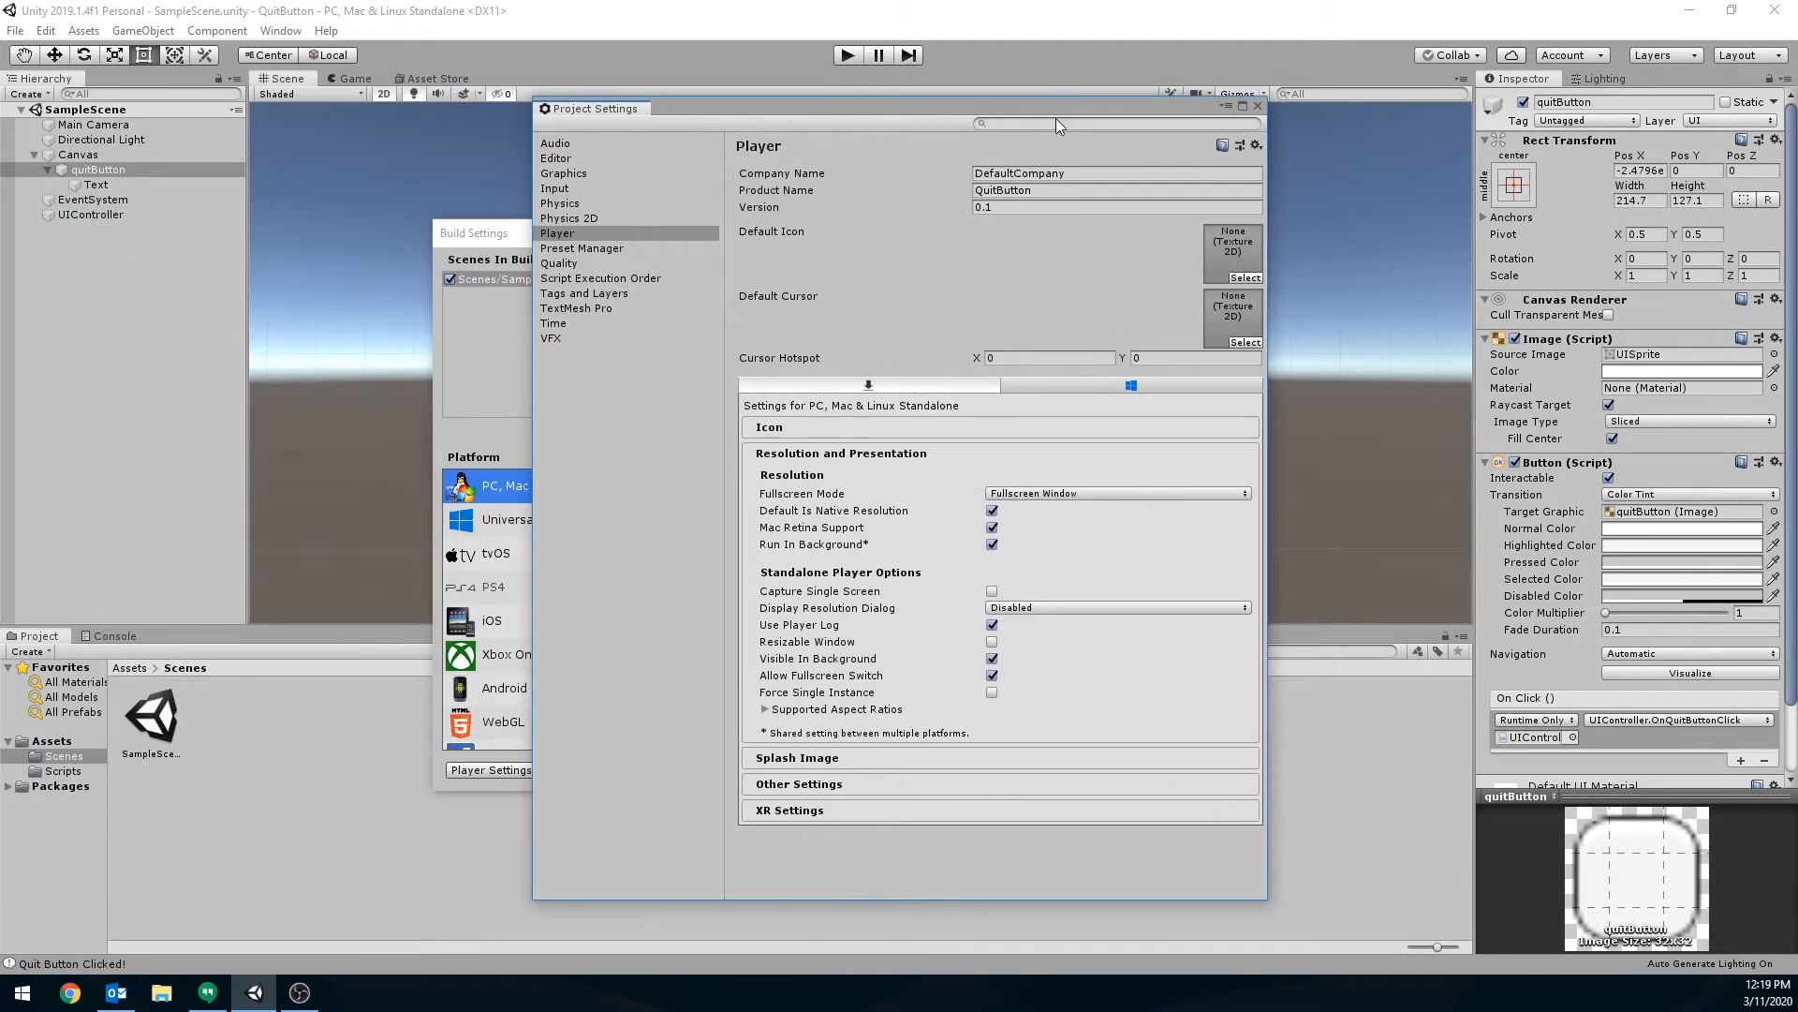
click(1023, 494)
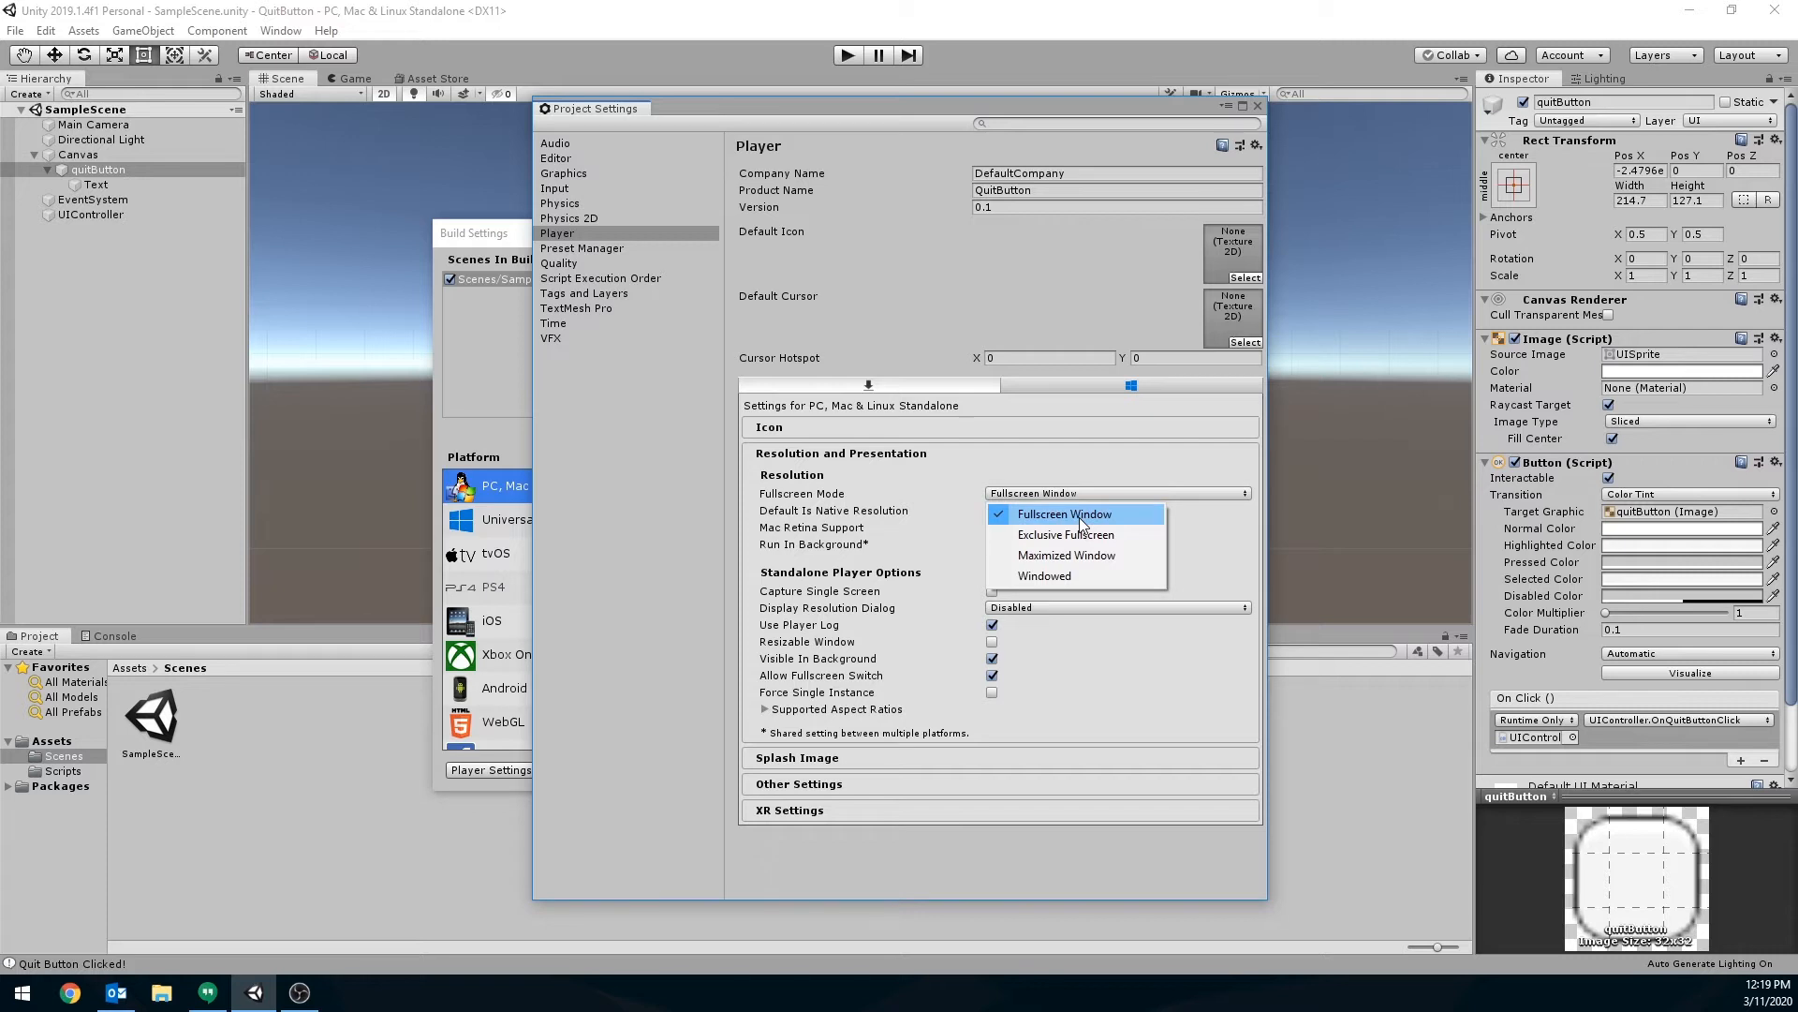
click(1042, 577)
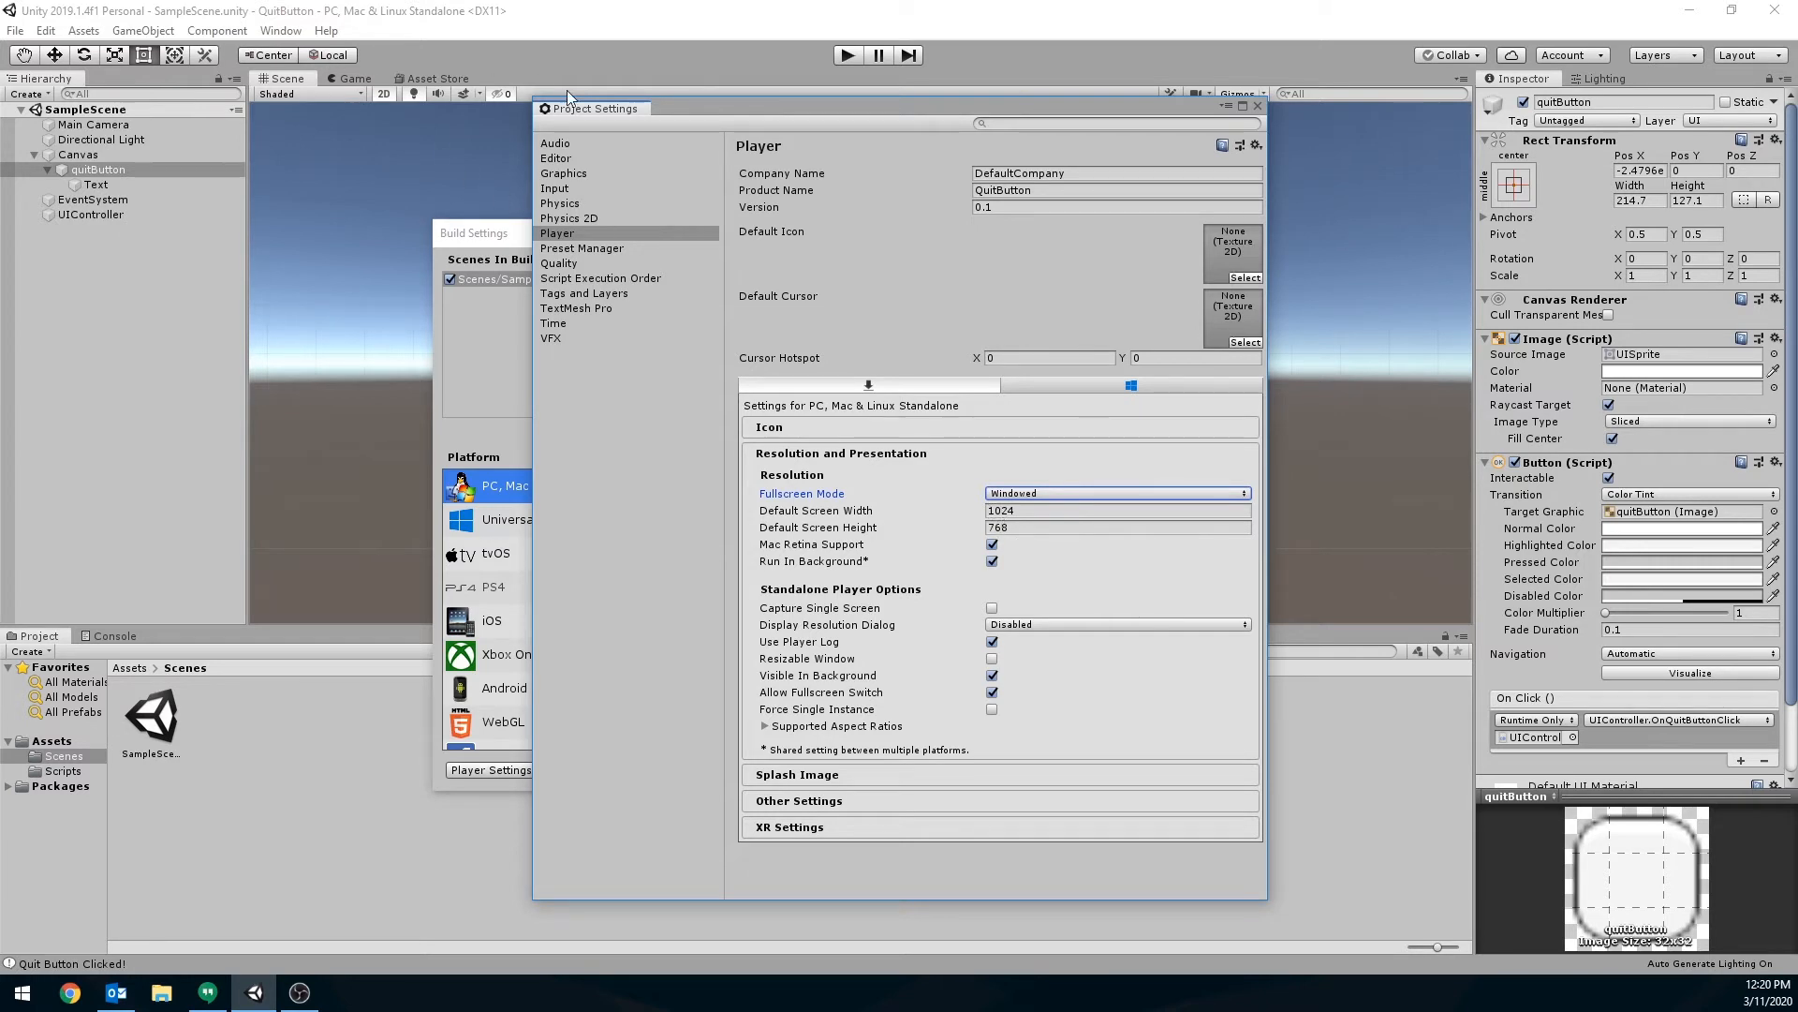
Step: Compare the Game view resolution and the Canvas reference resolution with the default screen size in the Player settings
drag(720, 114, 0, 117)
click(350, 79)
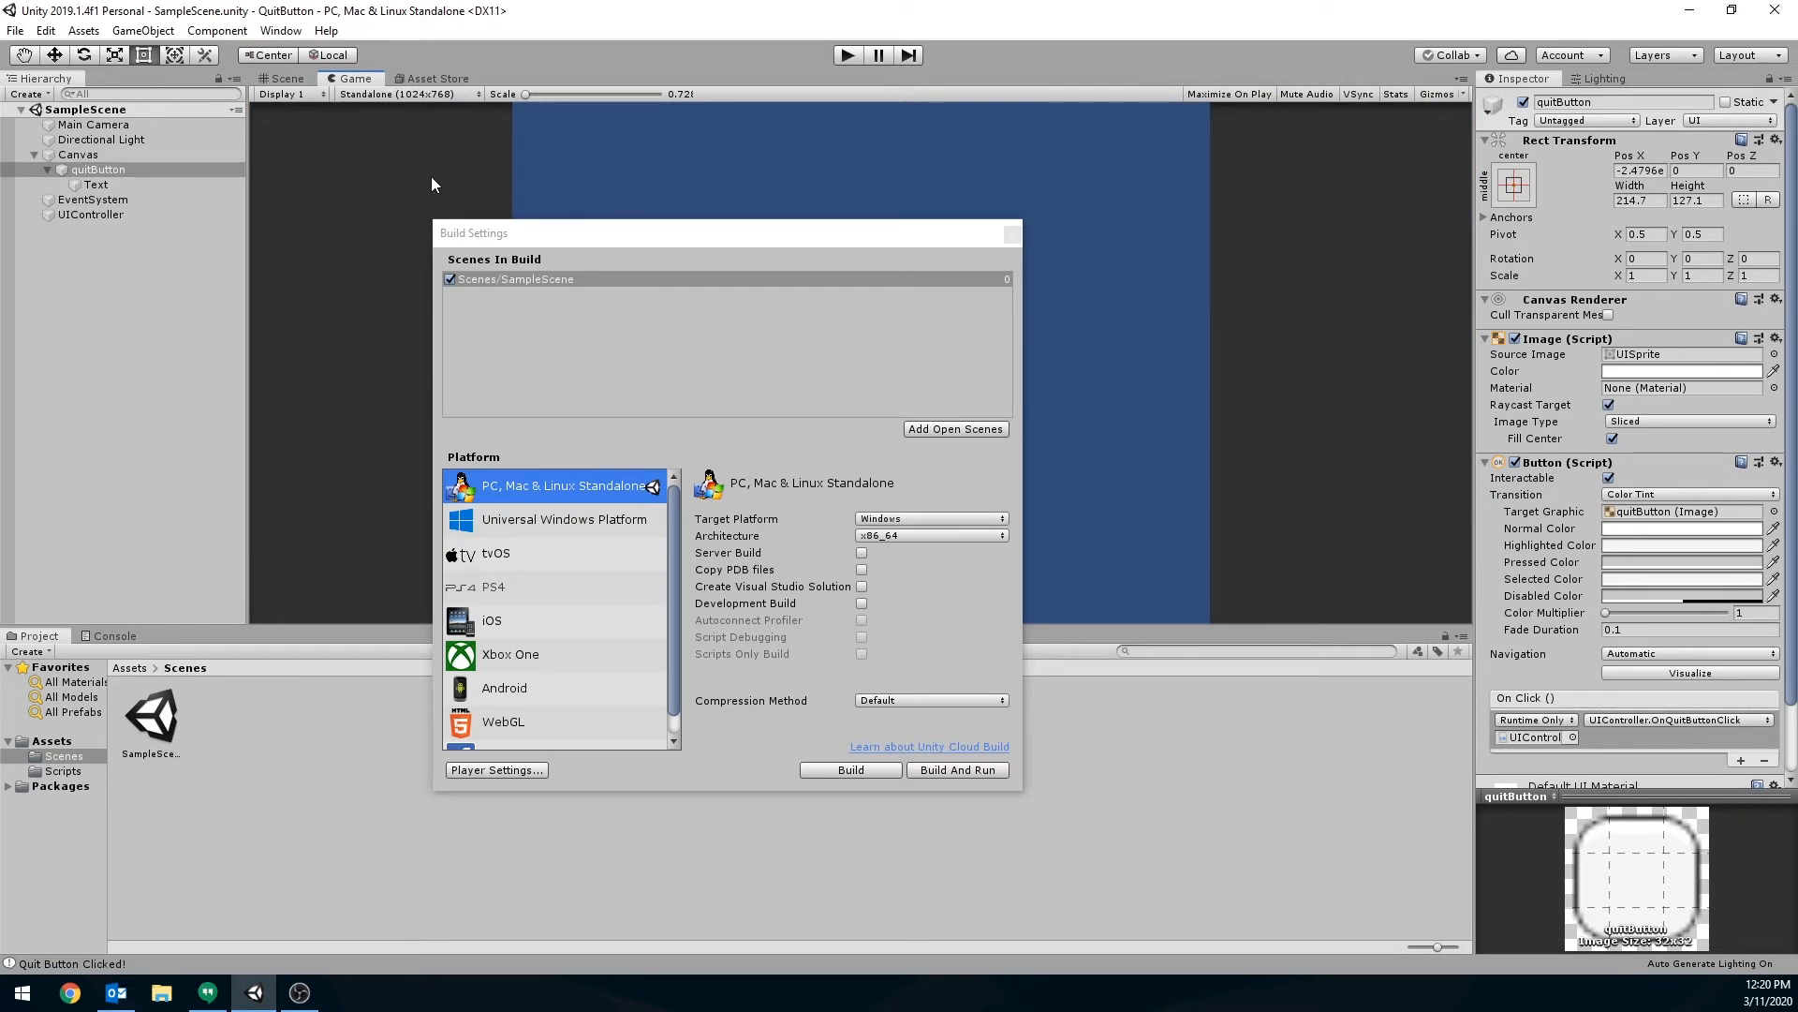
click(79, 155)
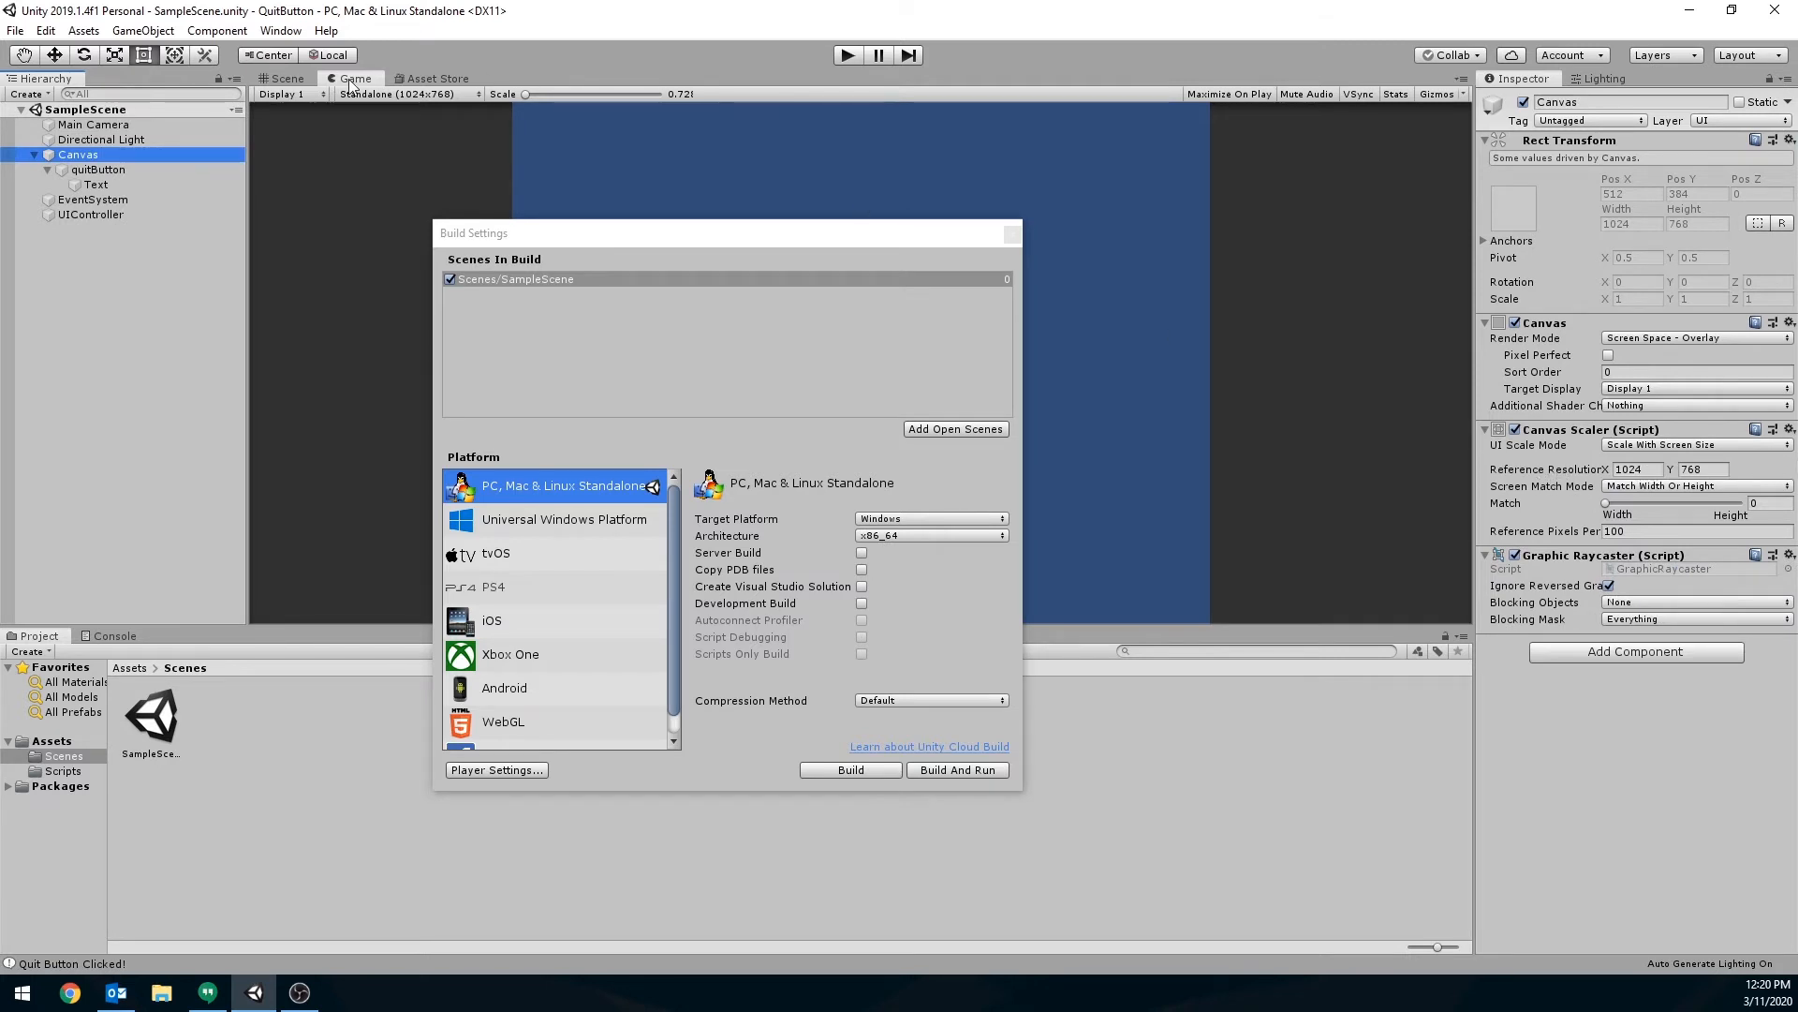
click(288, 79)
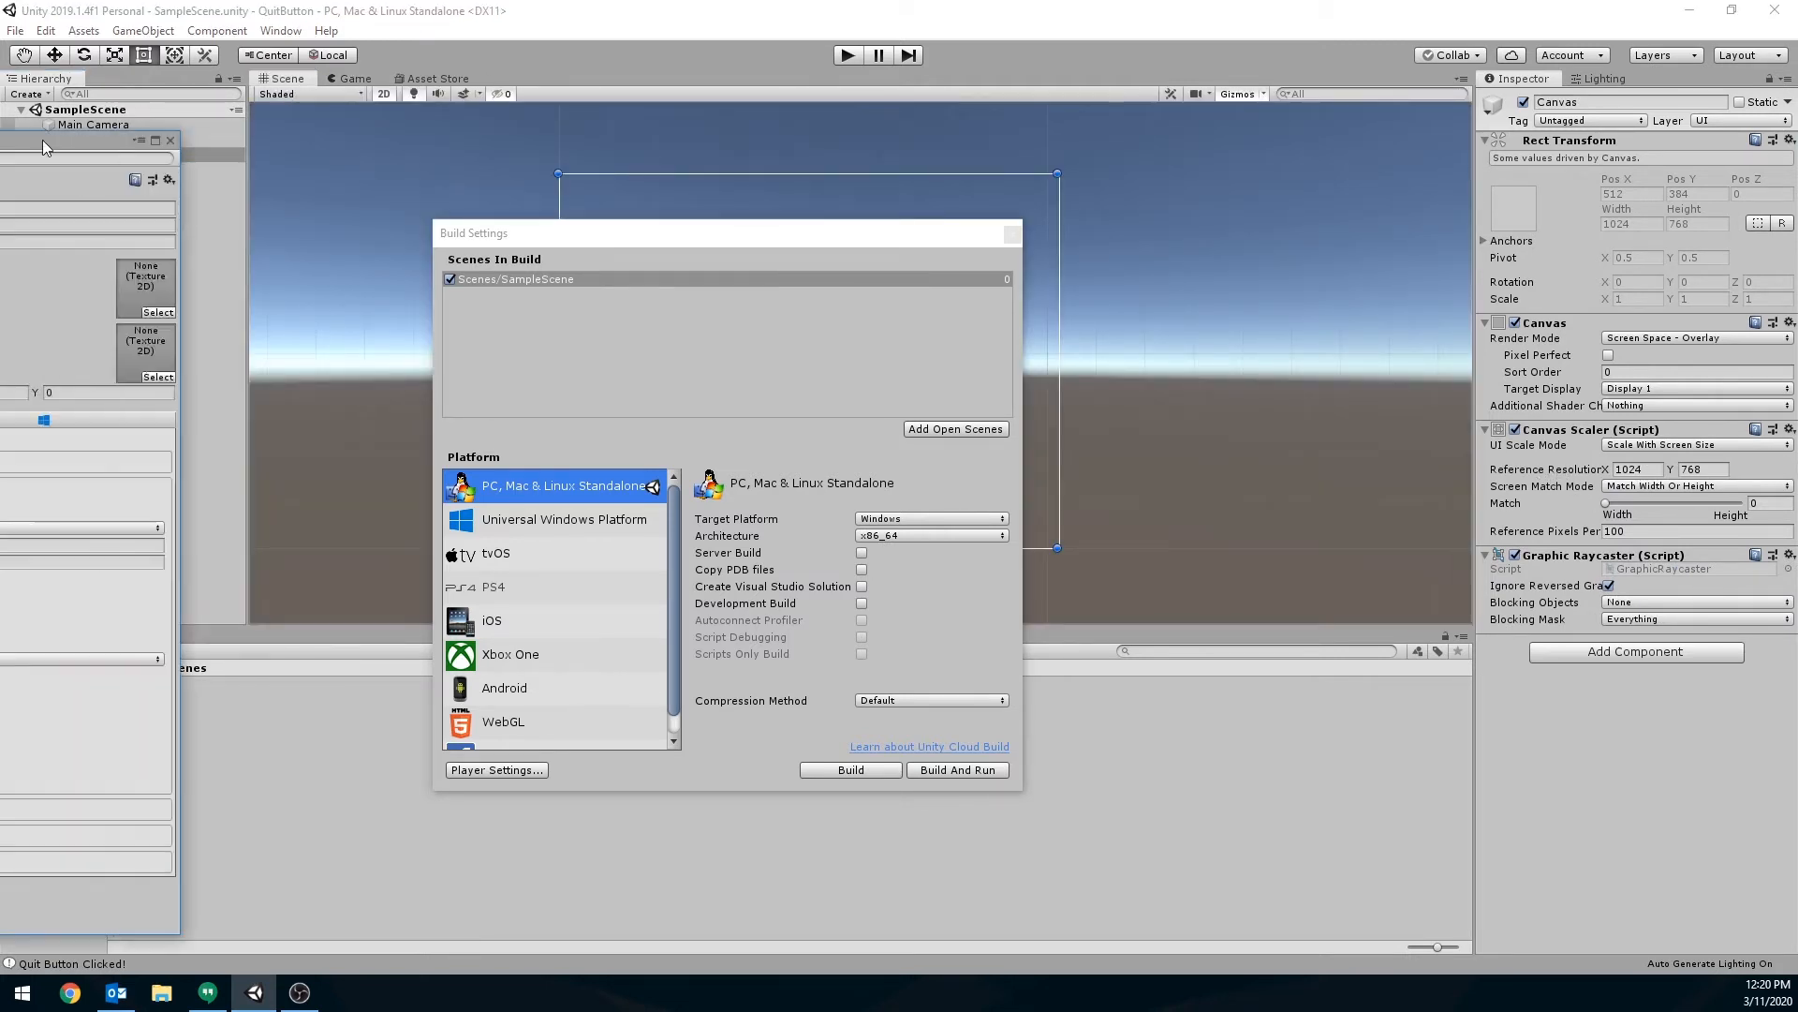
drag(44, 147, 874, 100)
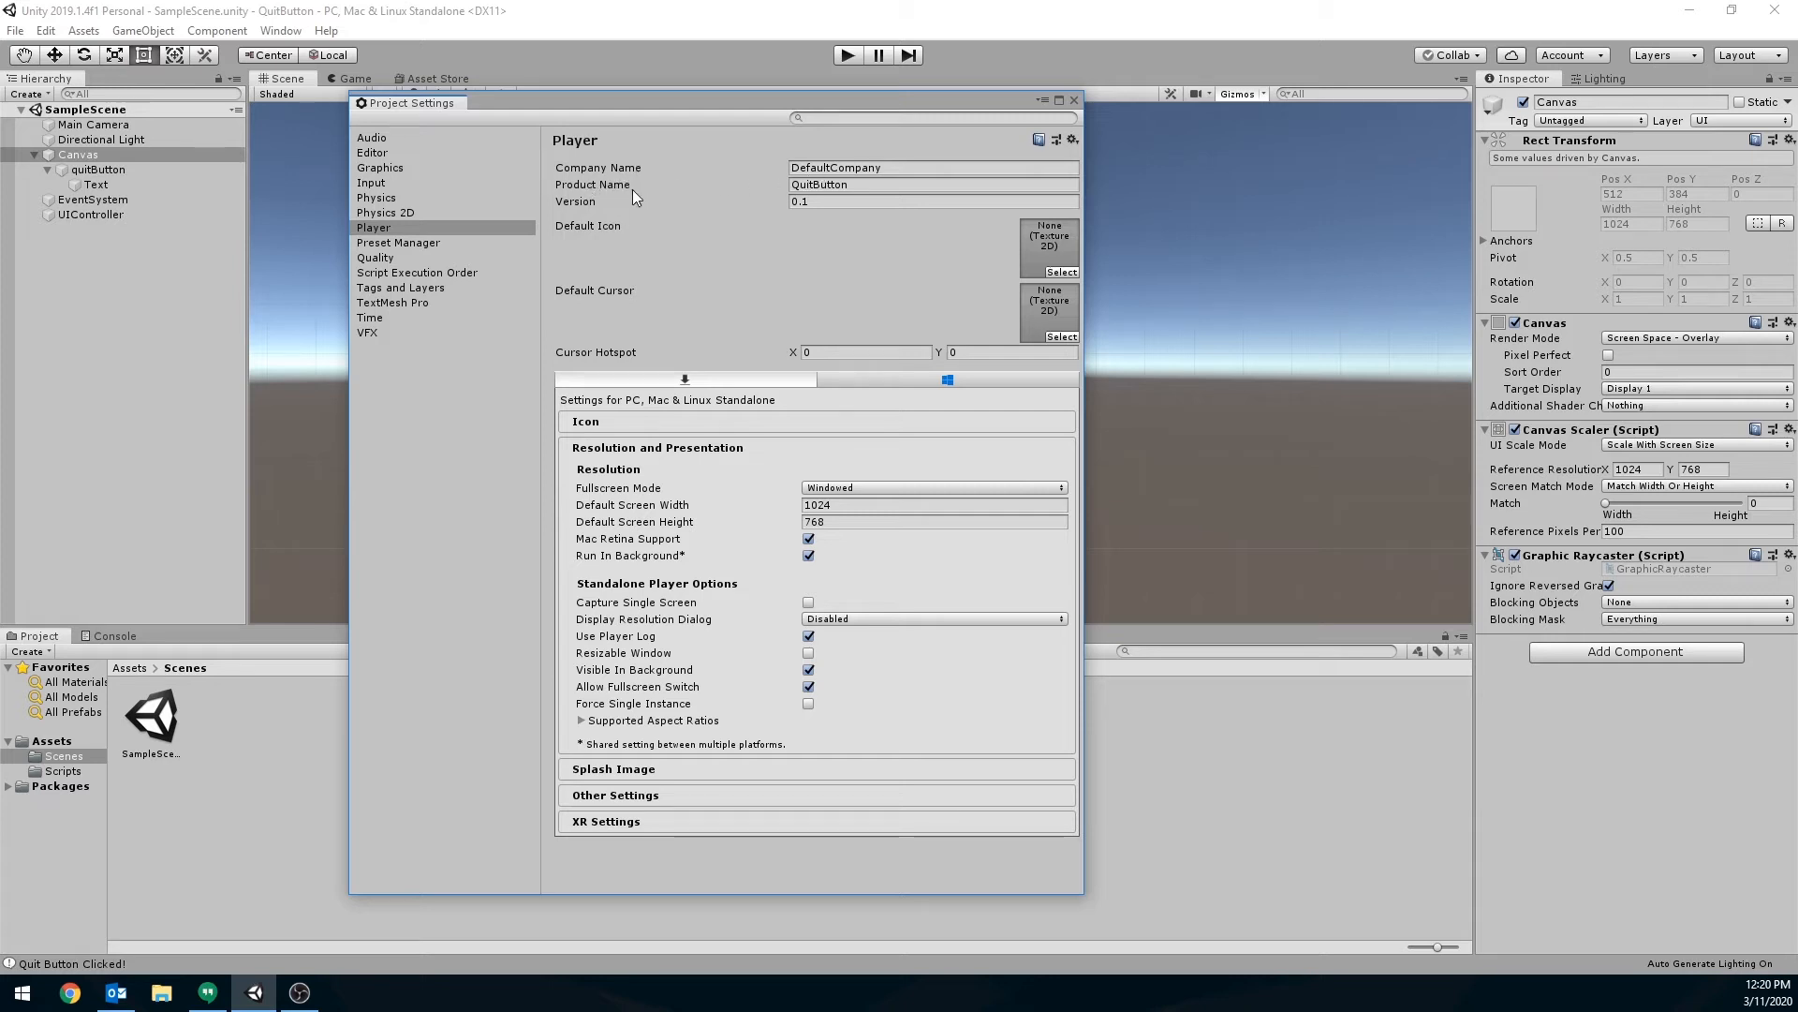
Step: Set the Company Name in the Player settings to the developer's full name
click(907, 170)
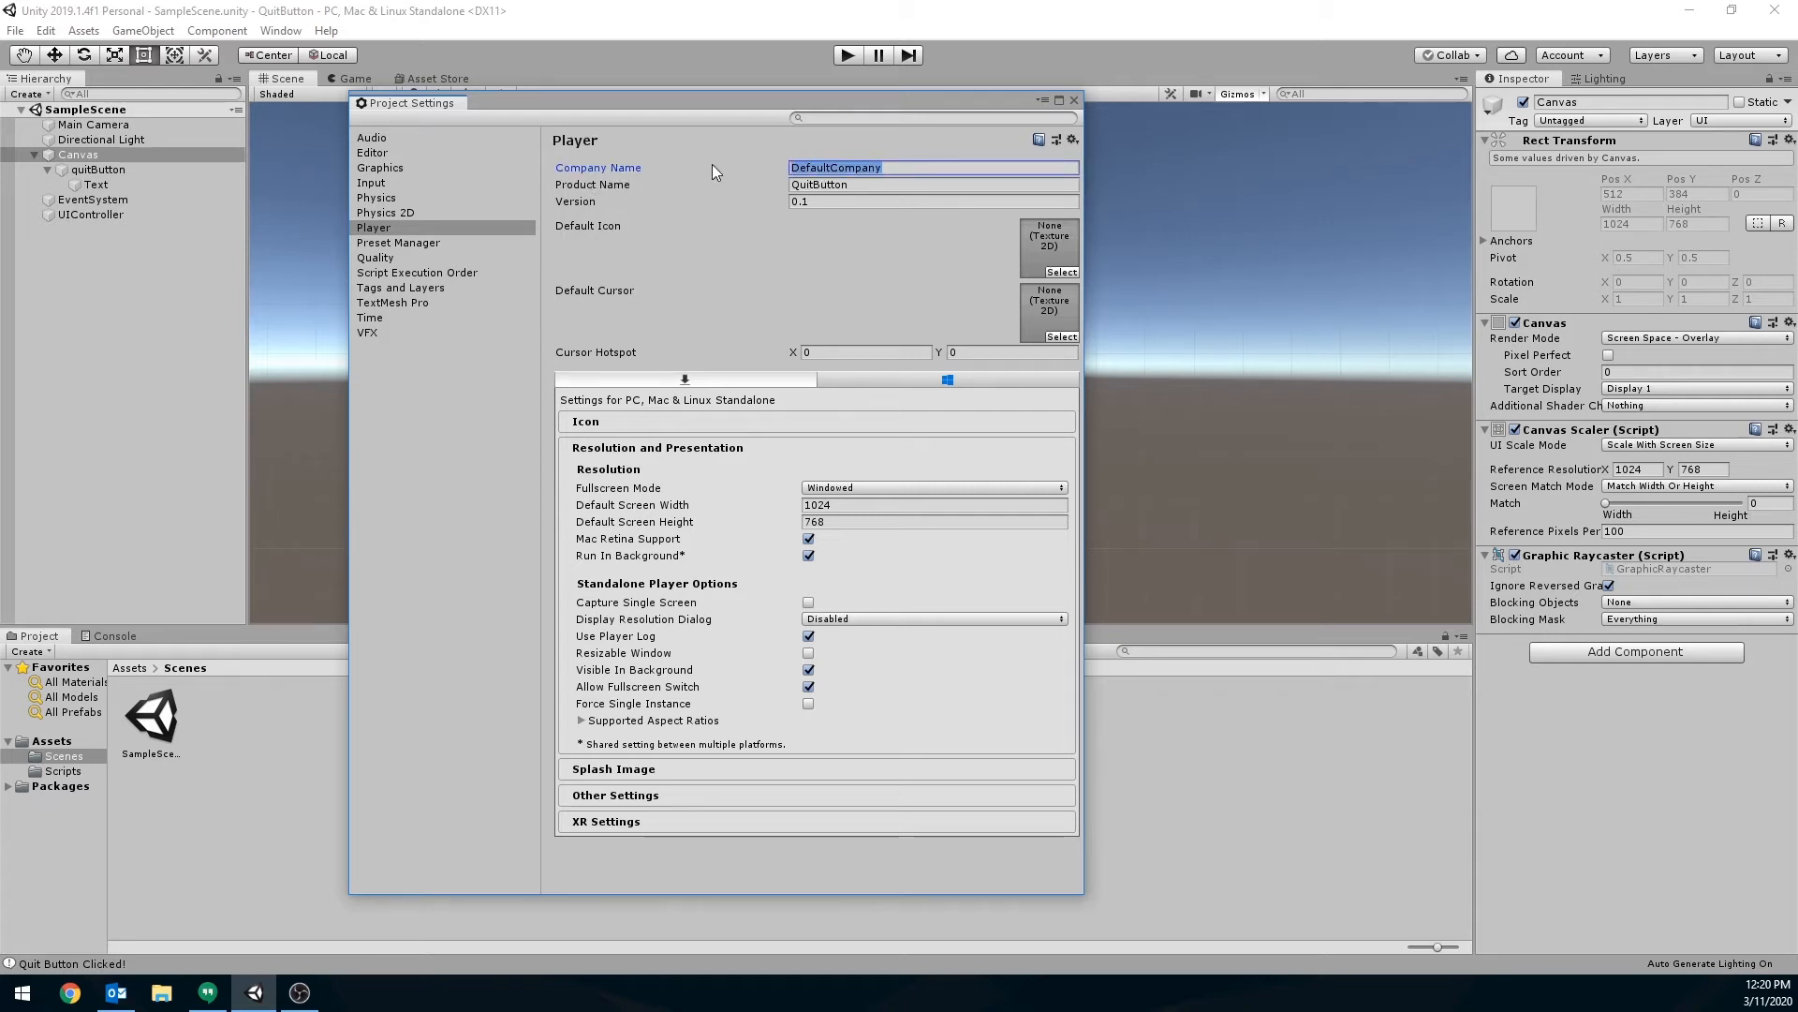
text(Amber)
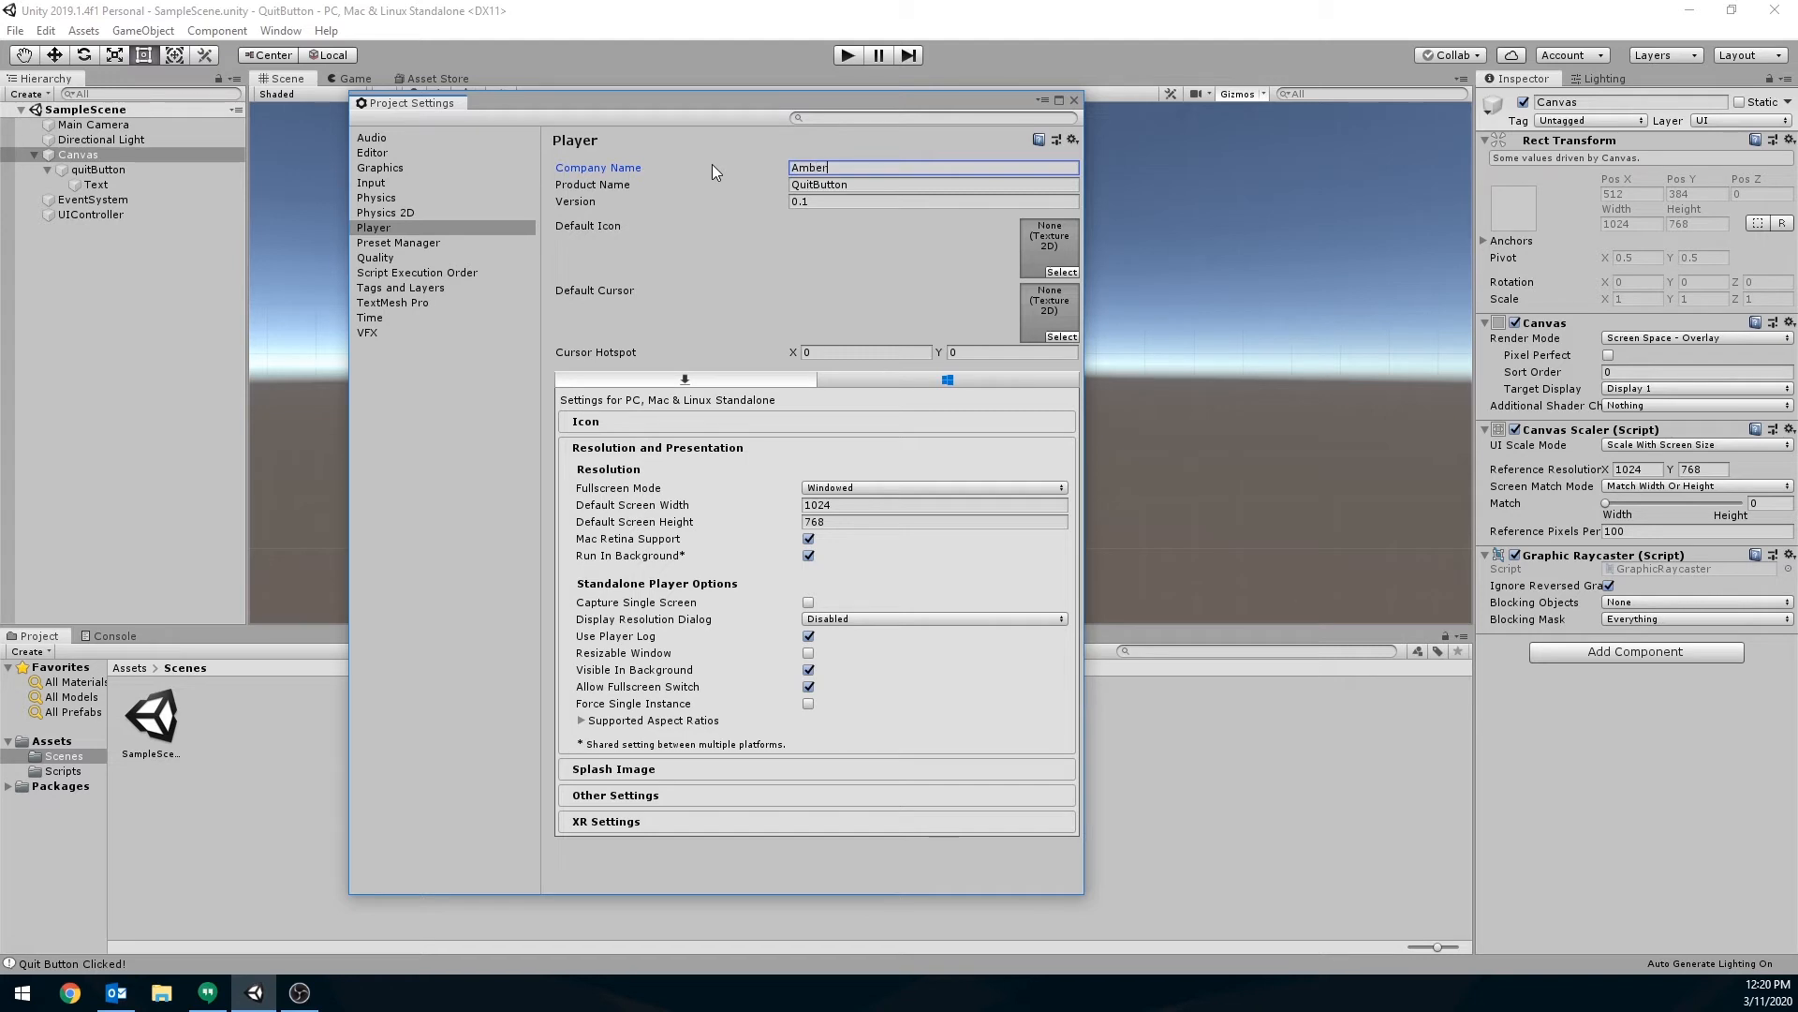
text(Johnson)
Step: Set the Product Name to "Quit", keeping Fullscreen Mode at Windowed, and close the Project Settings
click(874, 184)
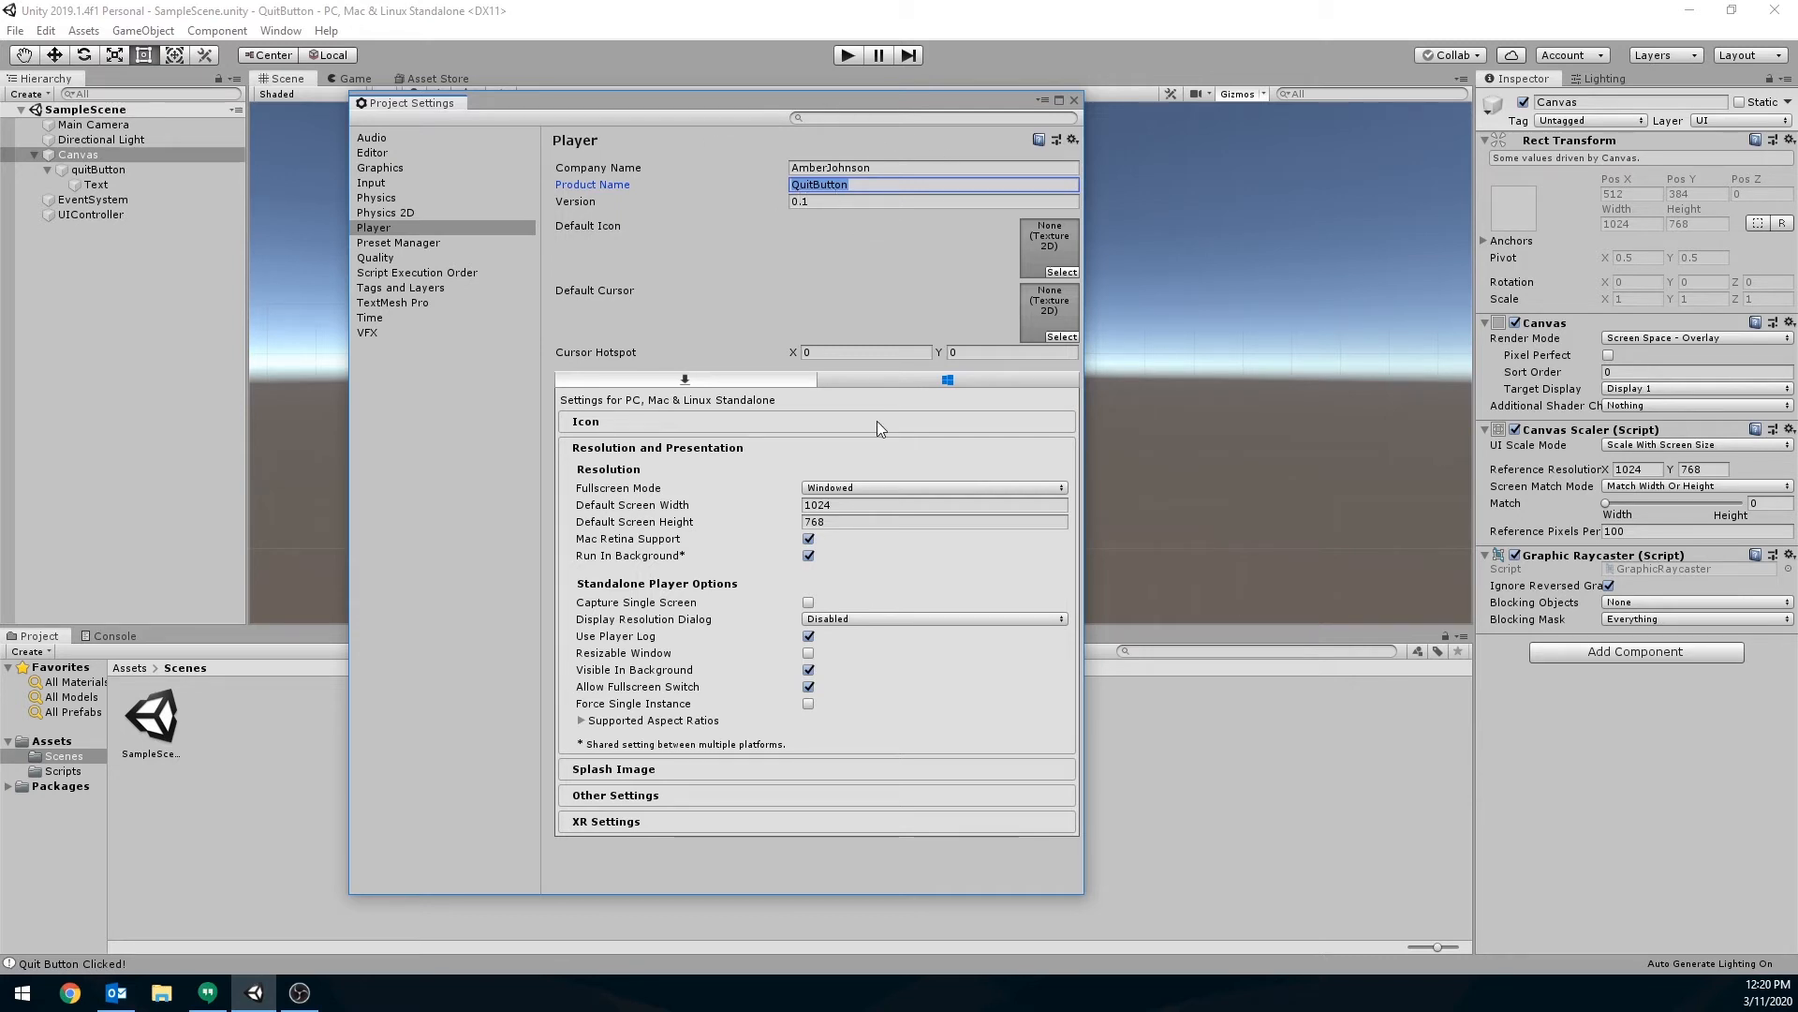
click(837, 488)
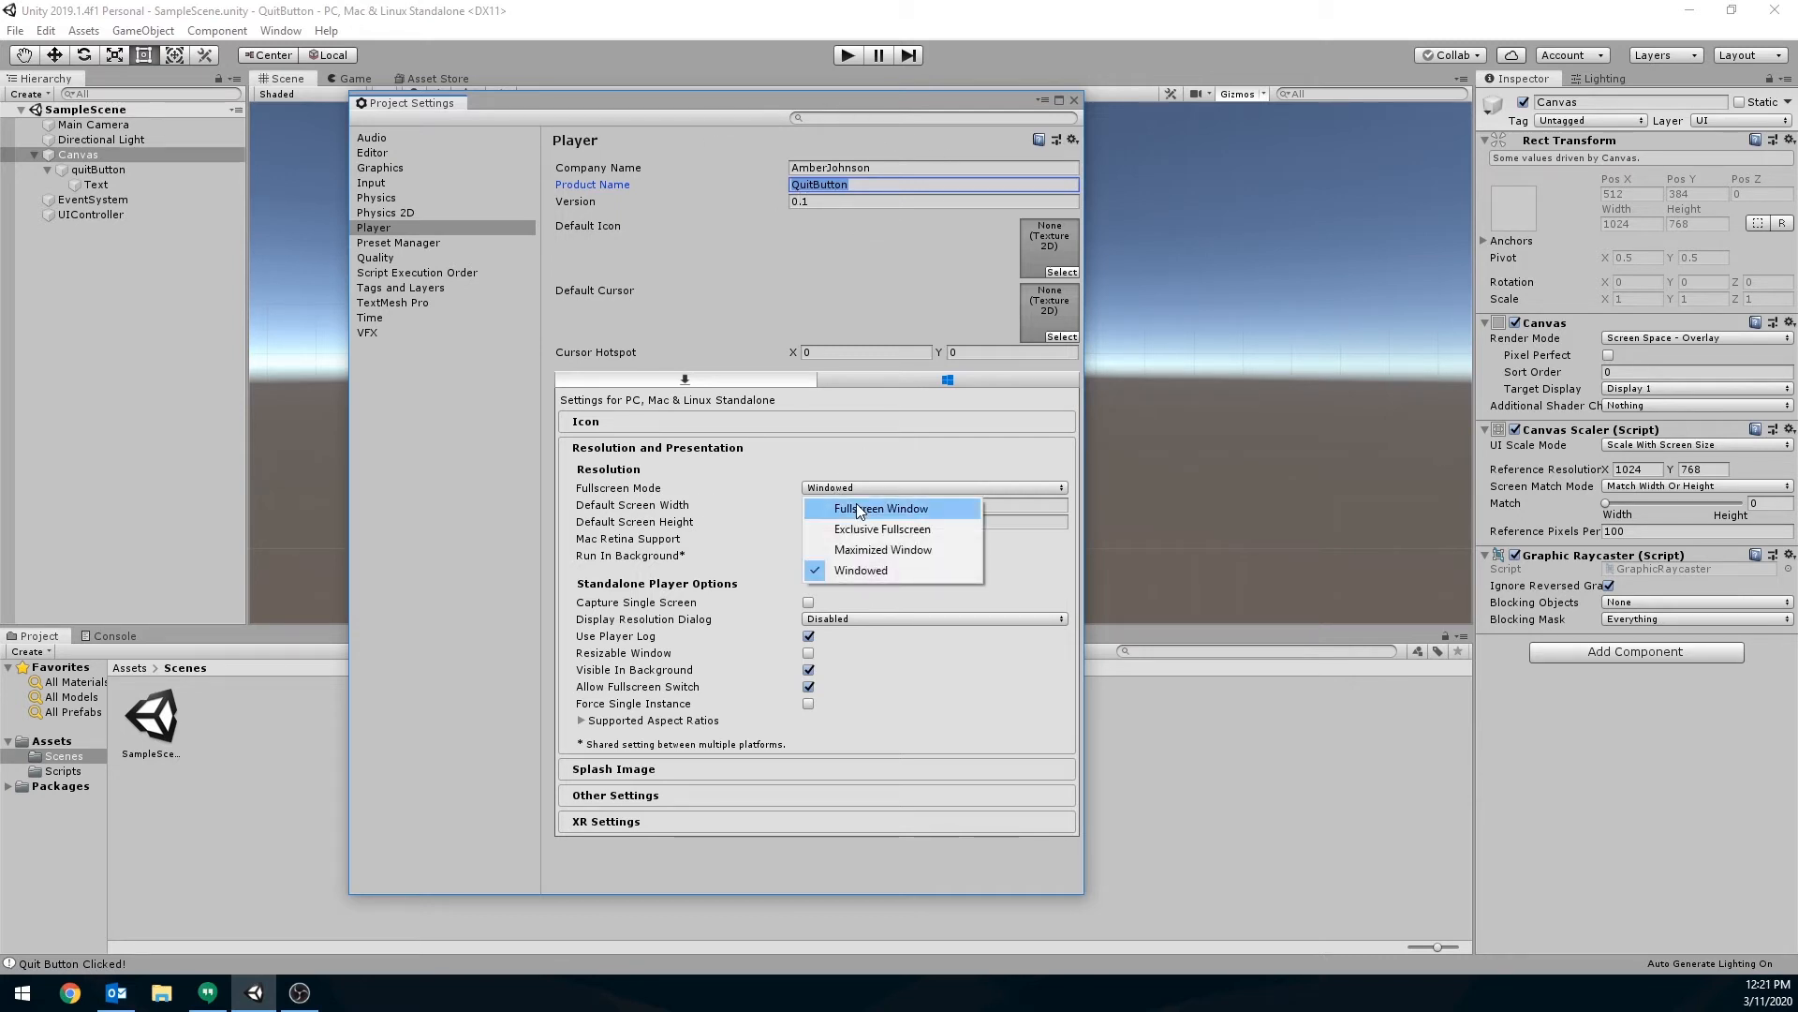
click(868, 448)
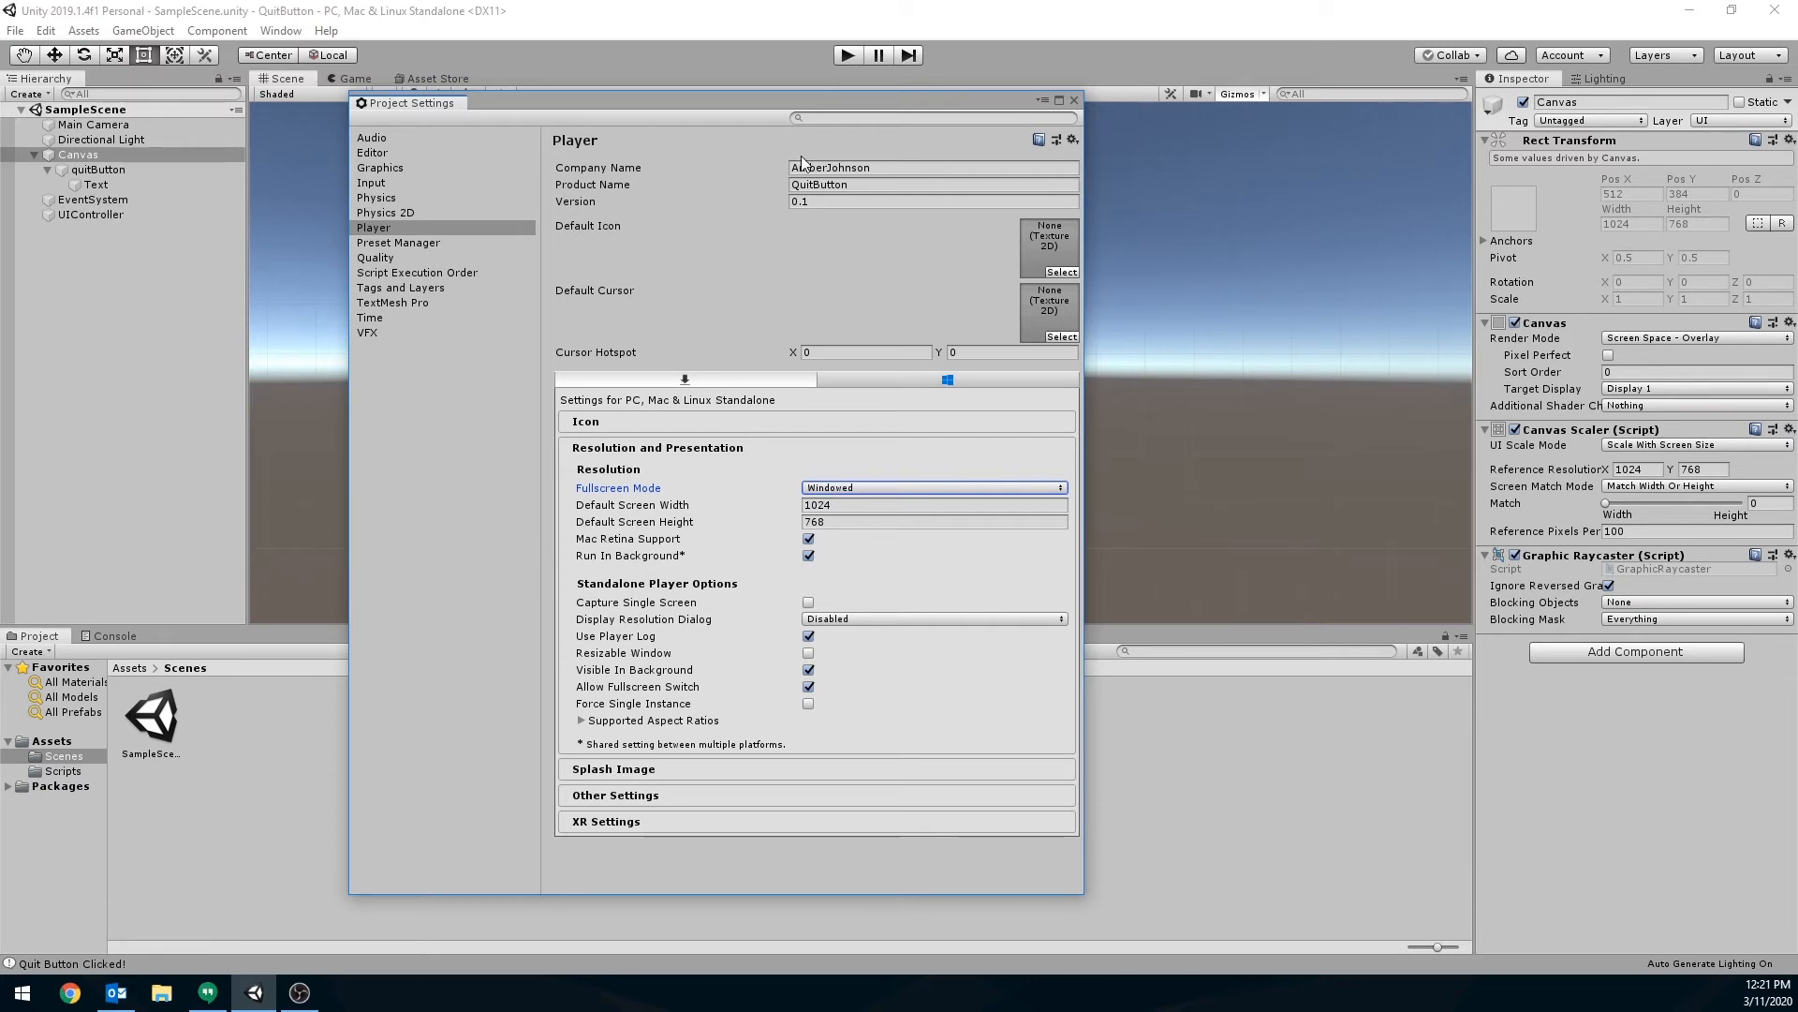
click(865, 187)
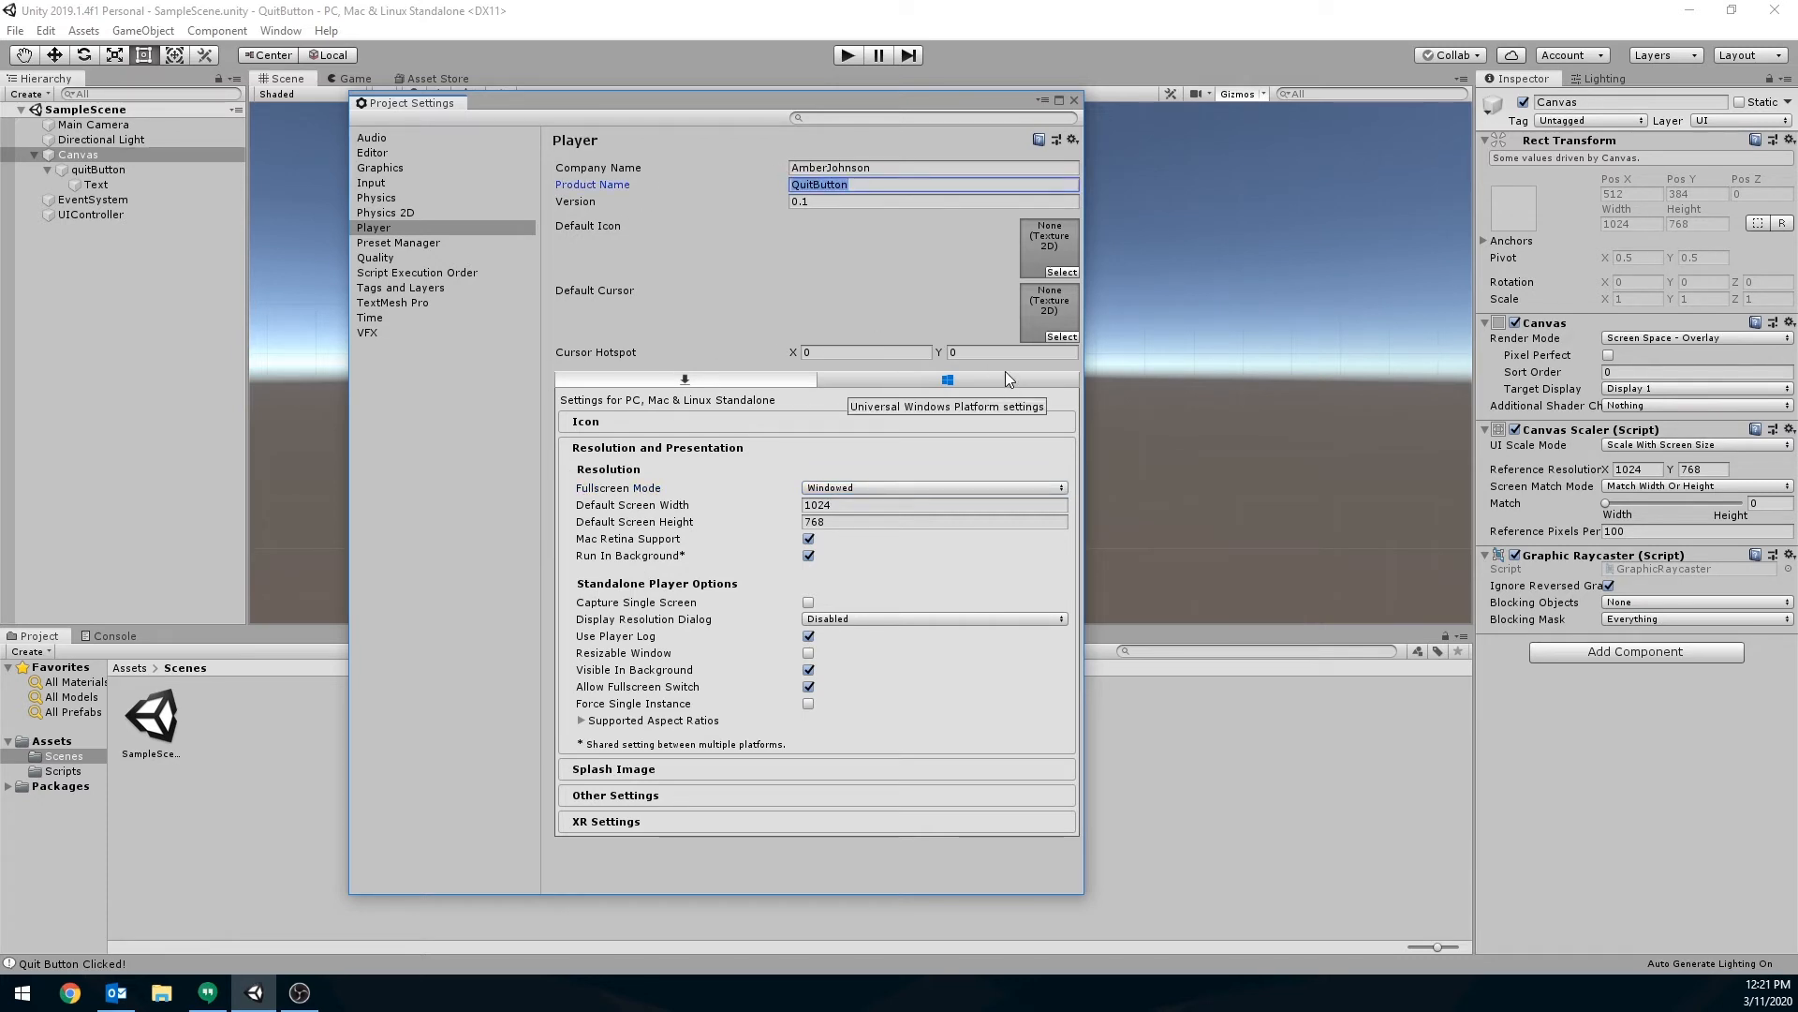
text(Quit)
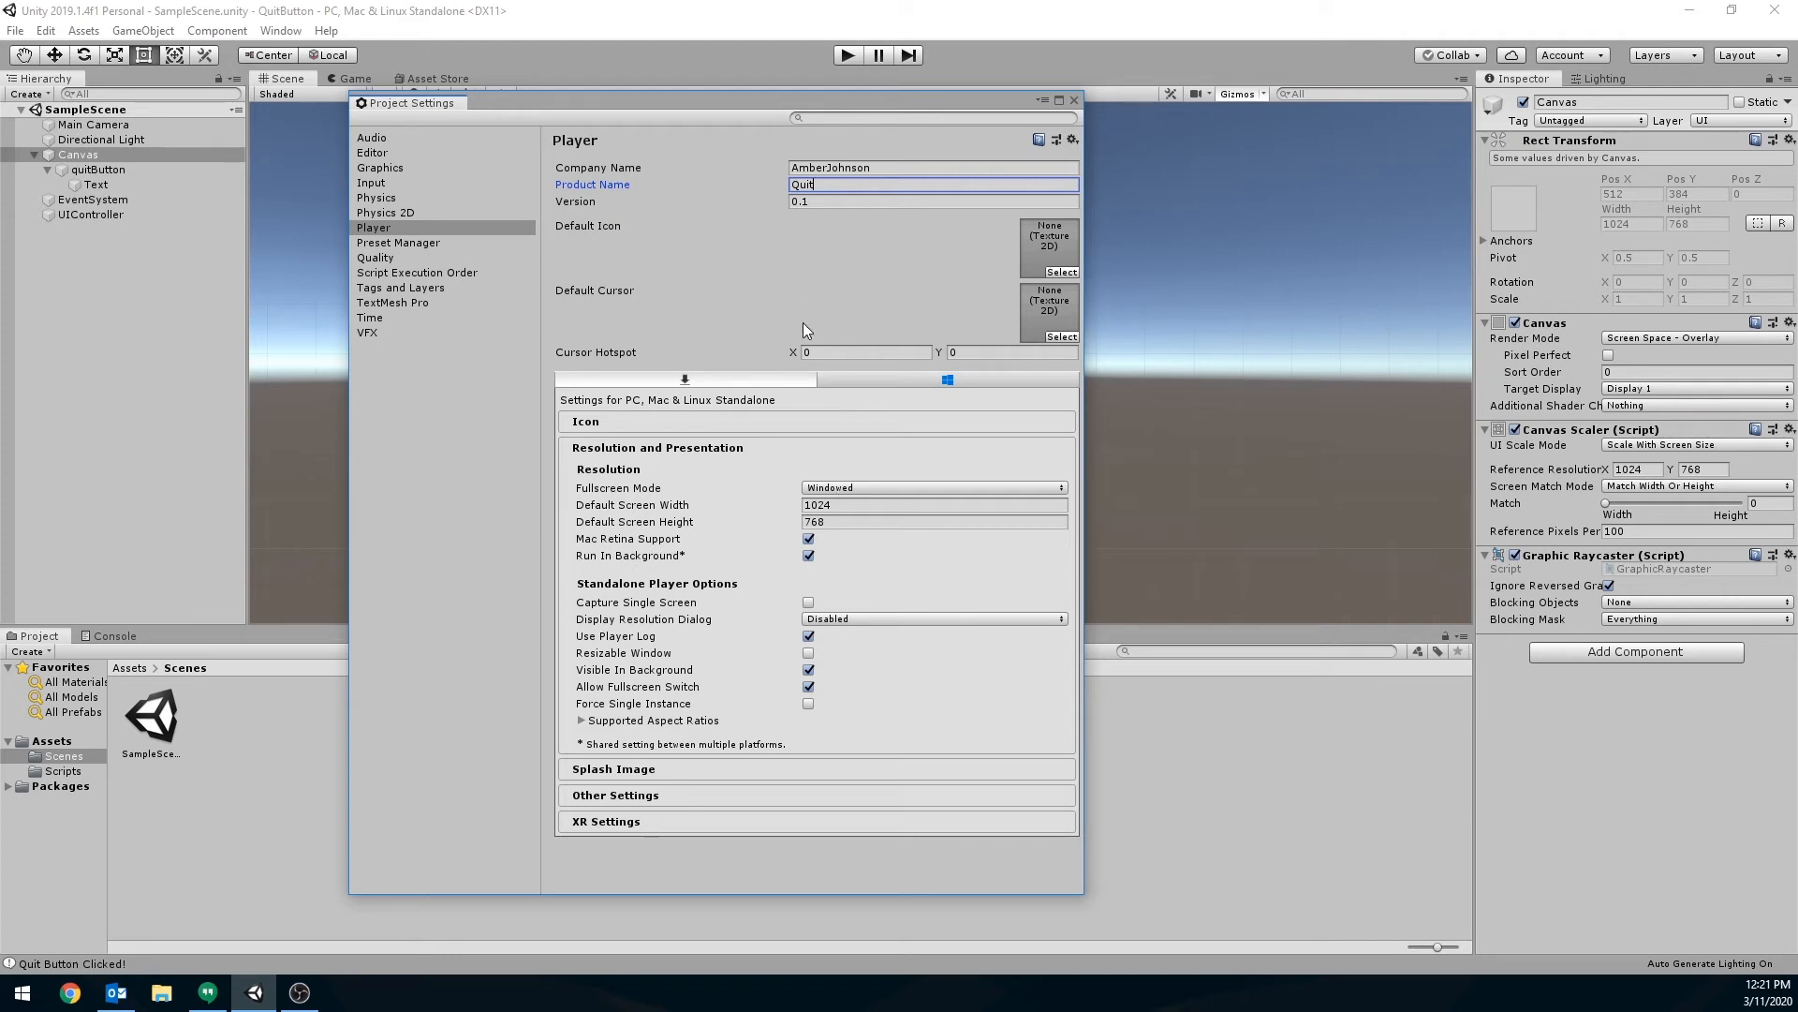
click(1074, 100)
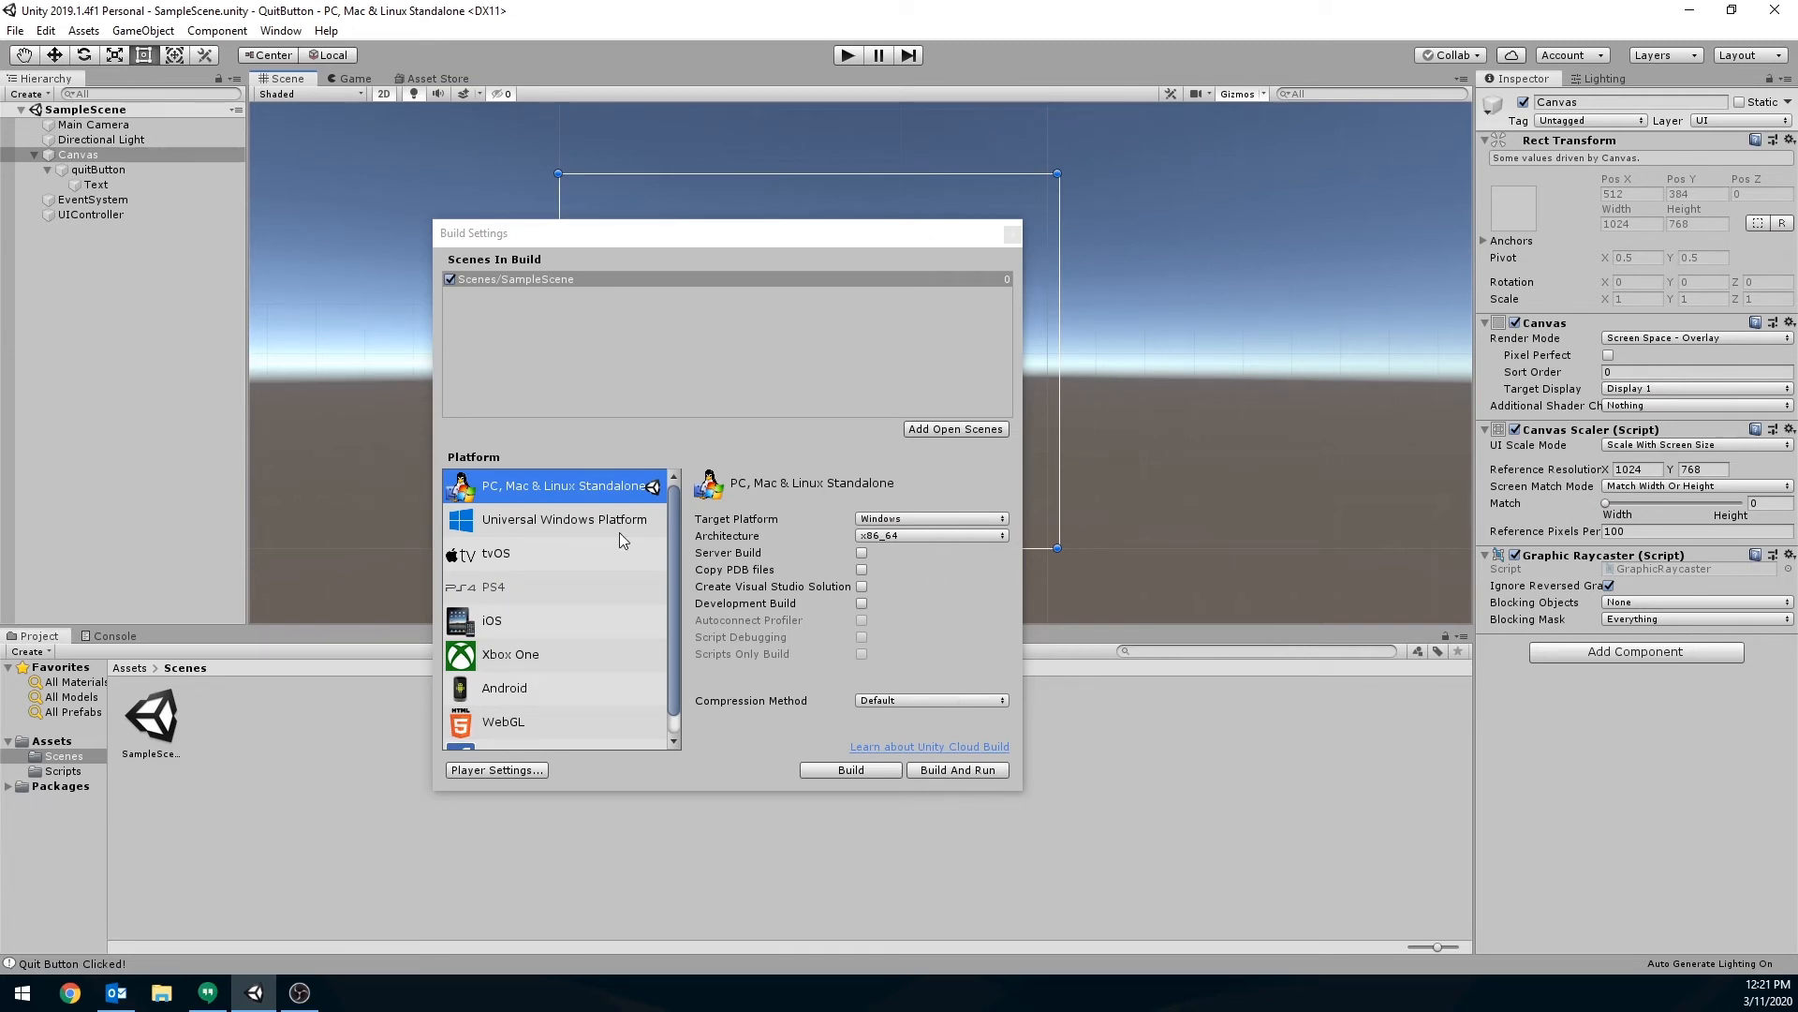
Step: Start Build And Run for the Windows standalone target and browse to the C: drive for the build location
click(981, 770)
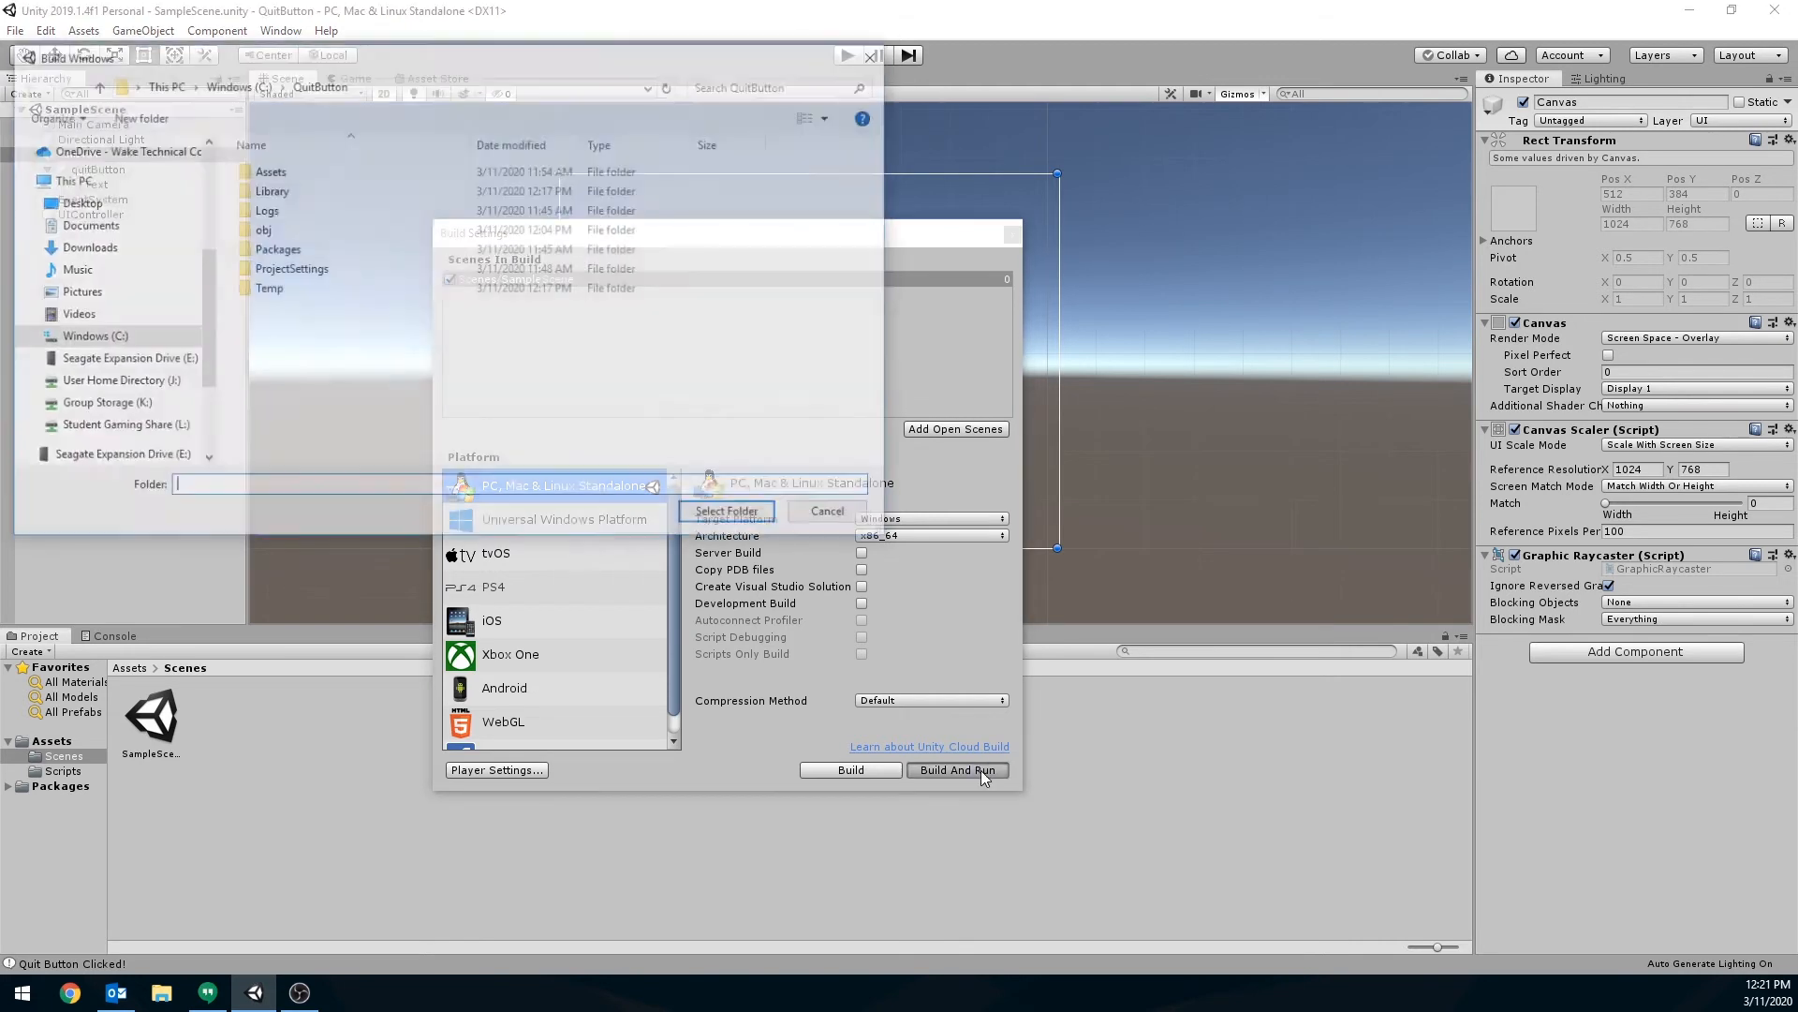
drag(403, 52, 775, 191)
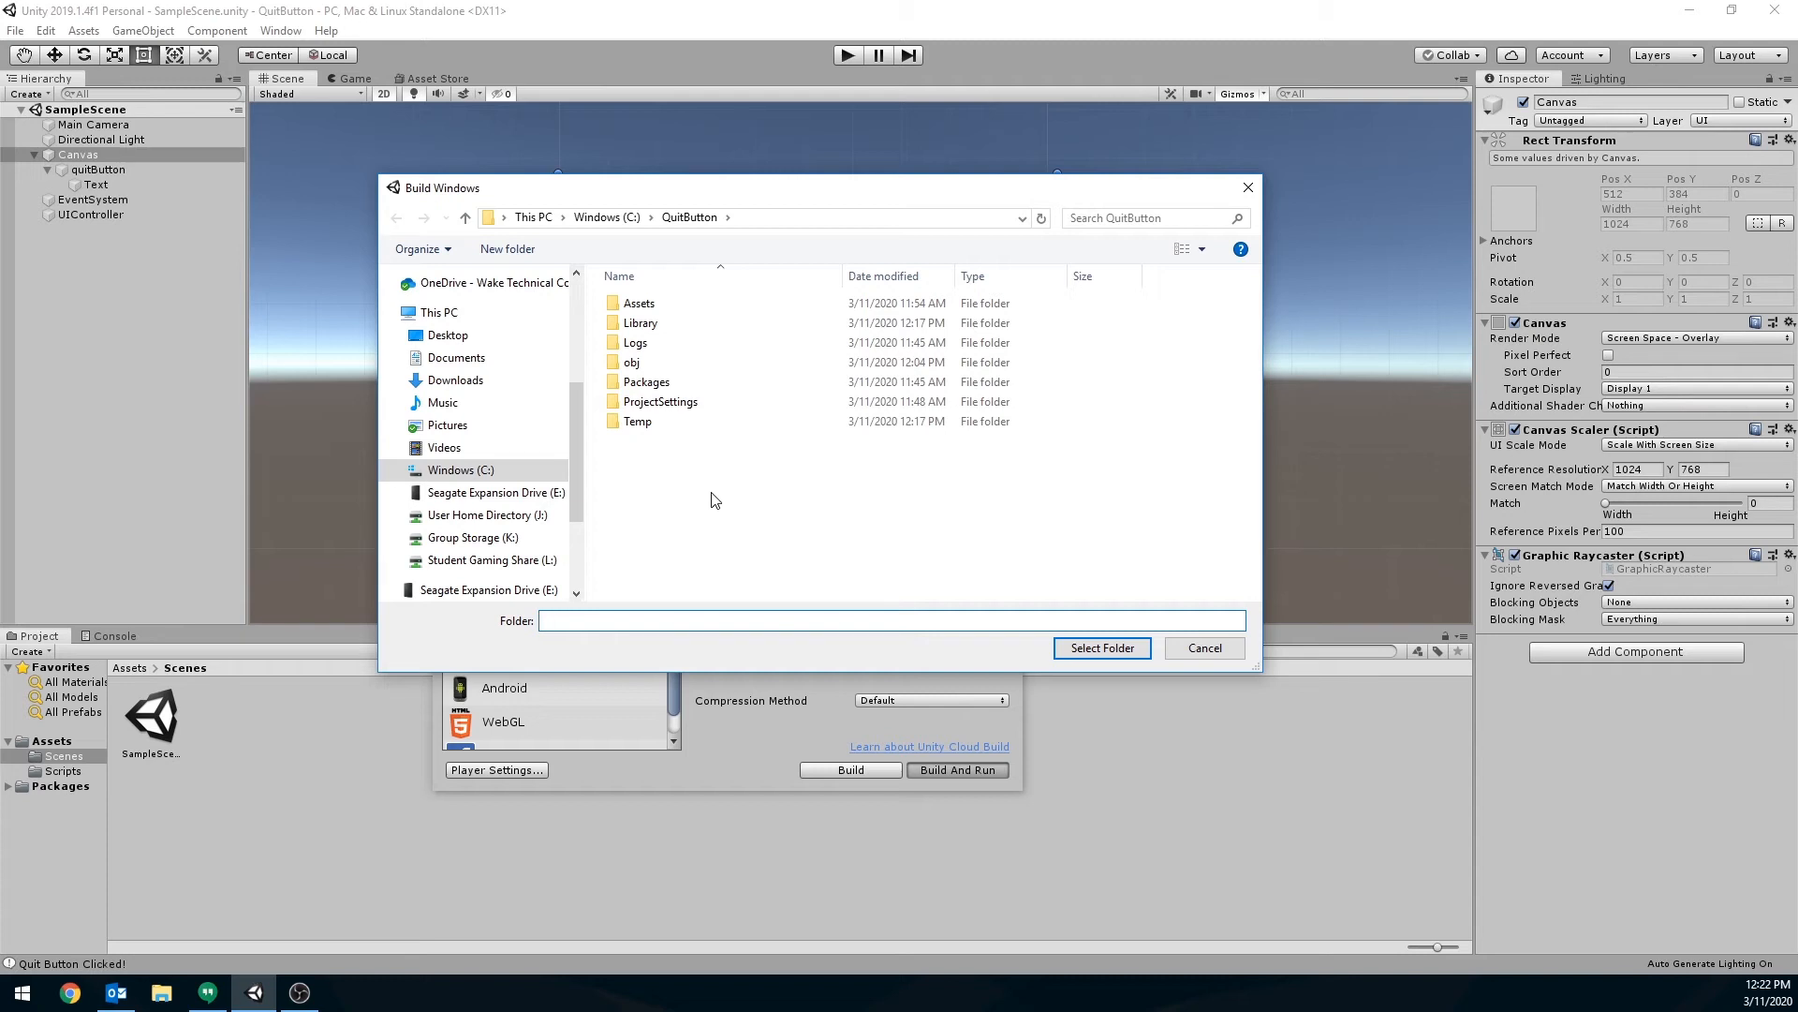
click(627, 223)
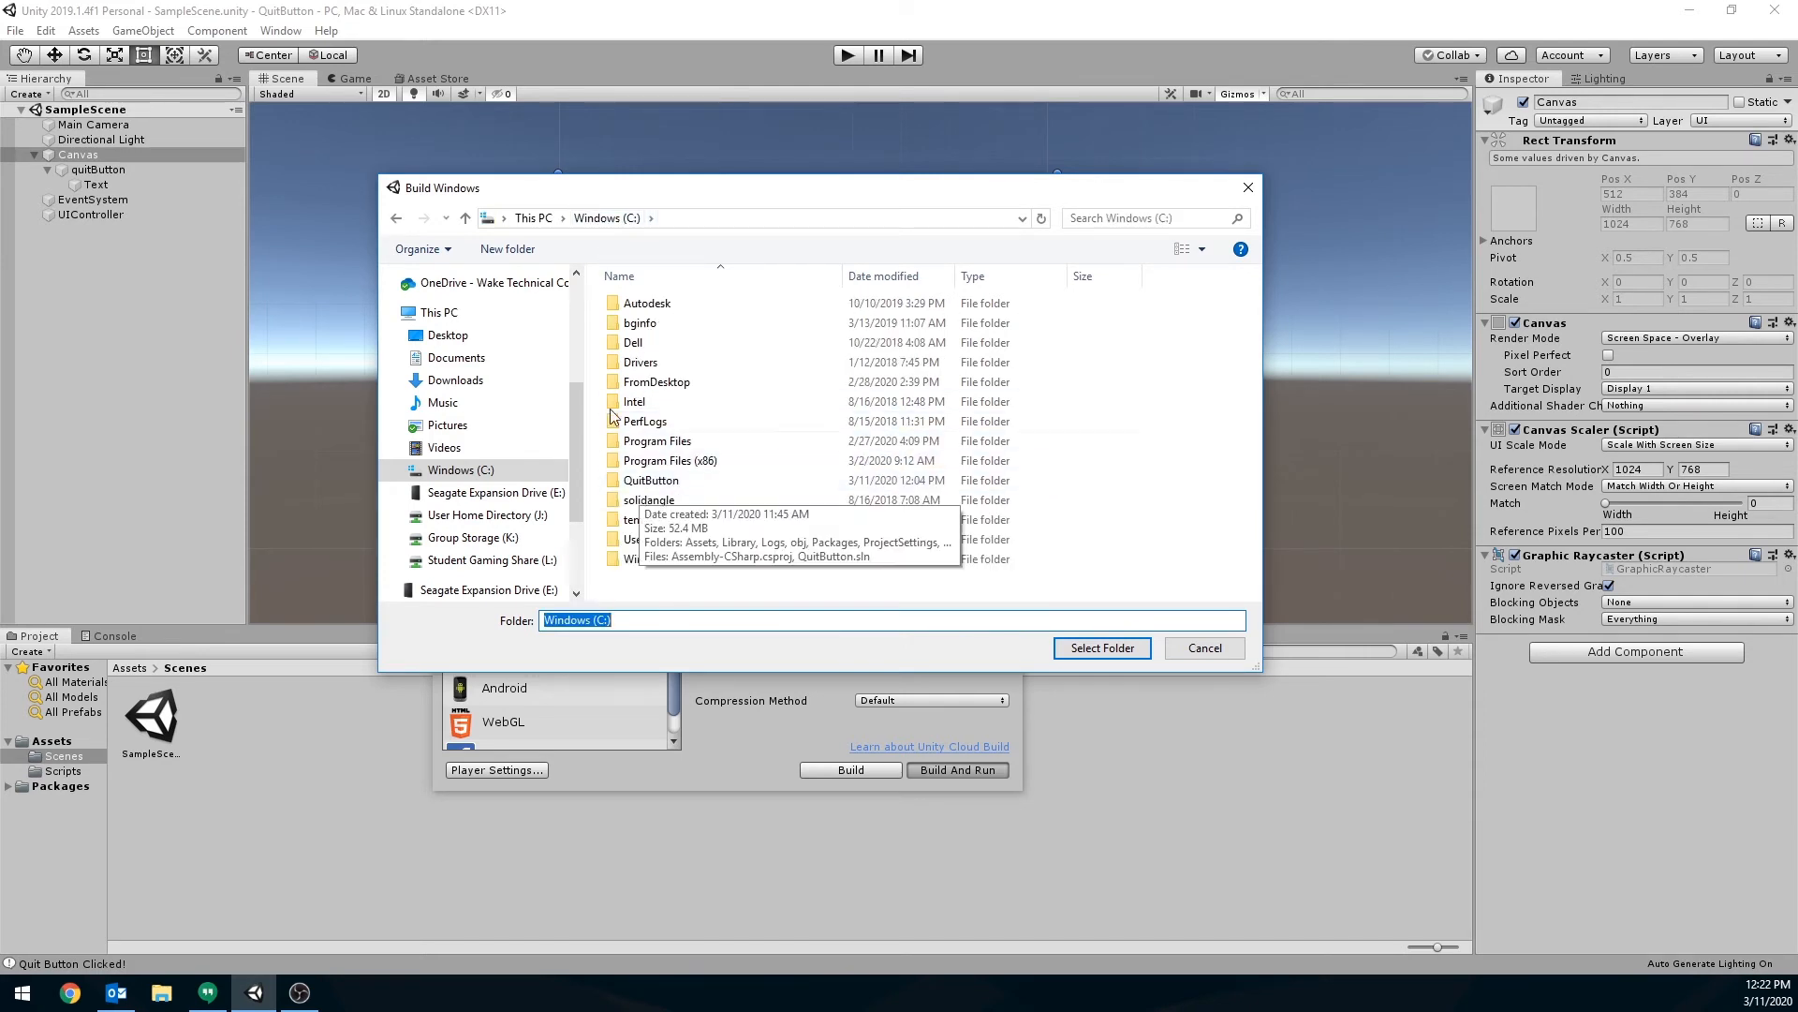
Step: Create a new folder named QuitButtonBUILD on the C: drive, next to the QuitButton project folder
right_click(663, 600)
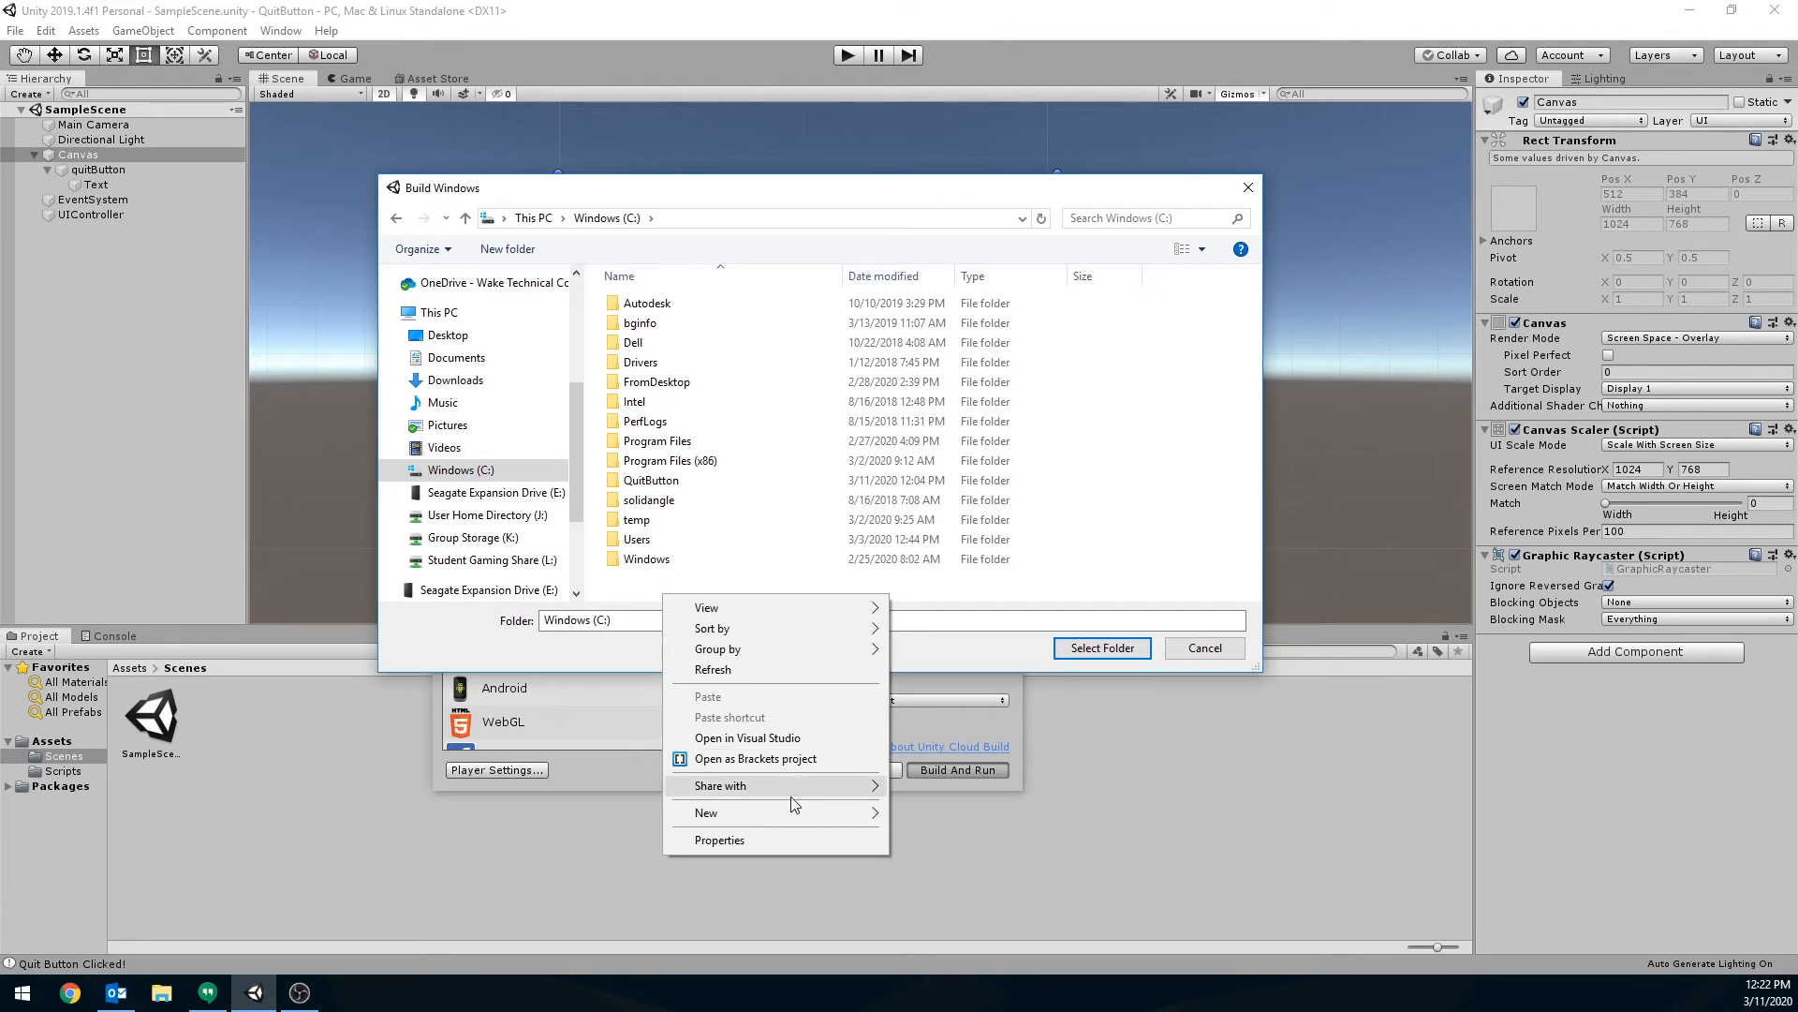
mouse_move(779, 815)
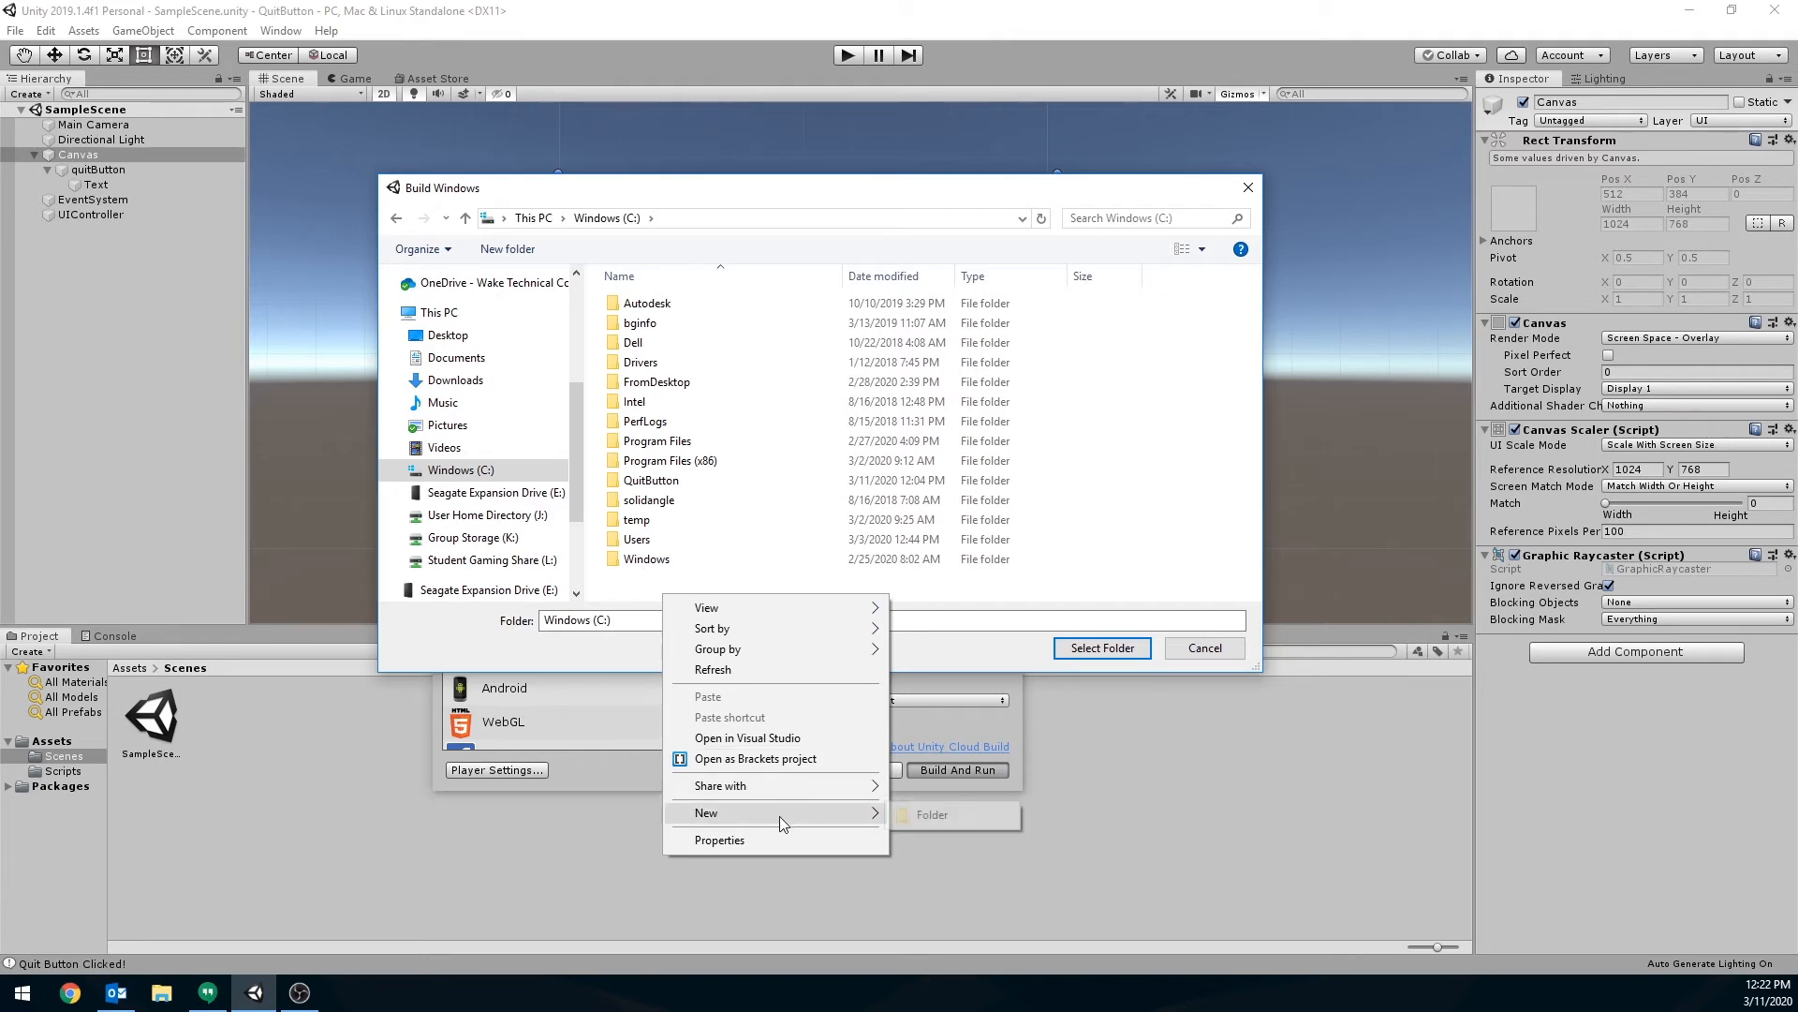
click(930, 816)
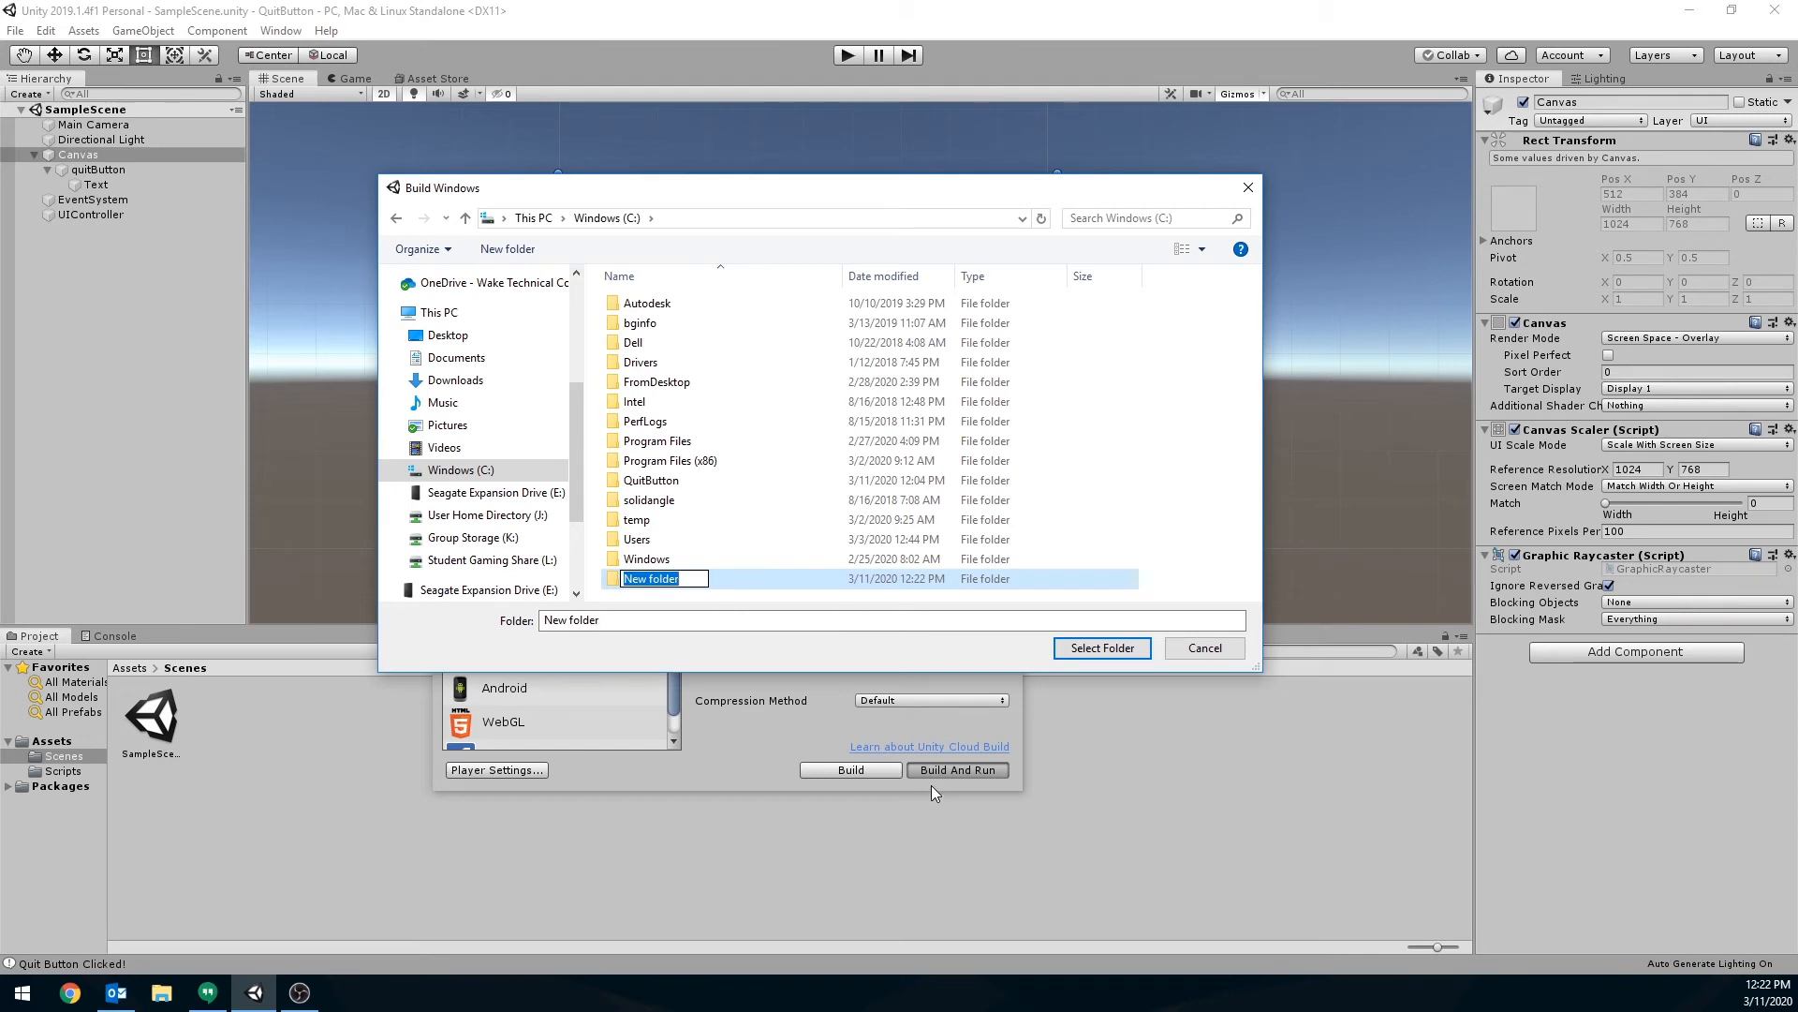
text(QiutB)
key(BackSpace)
key(BackSpace)
key(BackSpace)
key(BackSpace)
text(uitButtonBUILD)
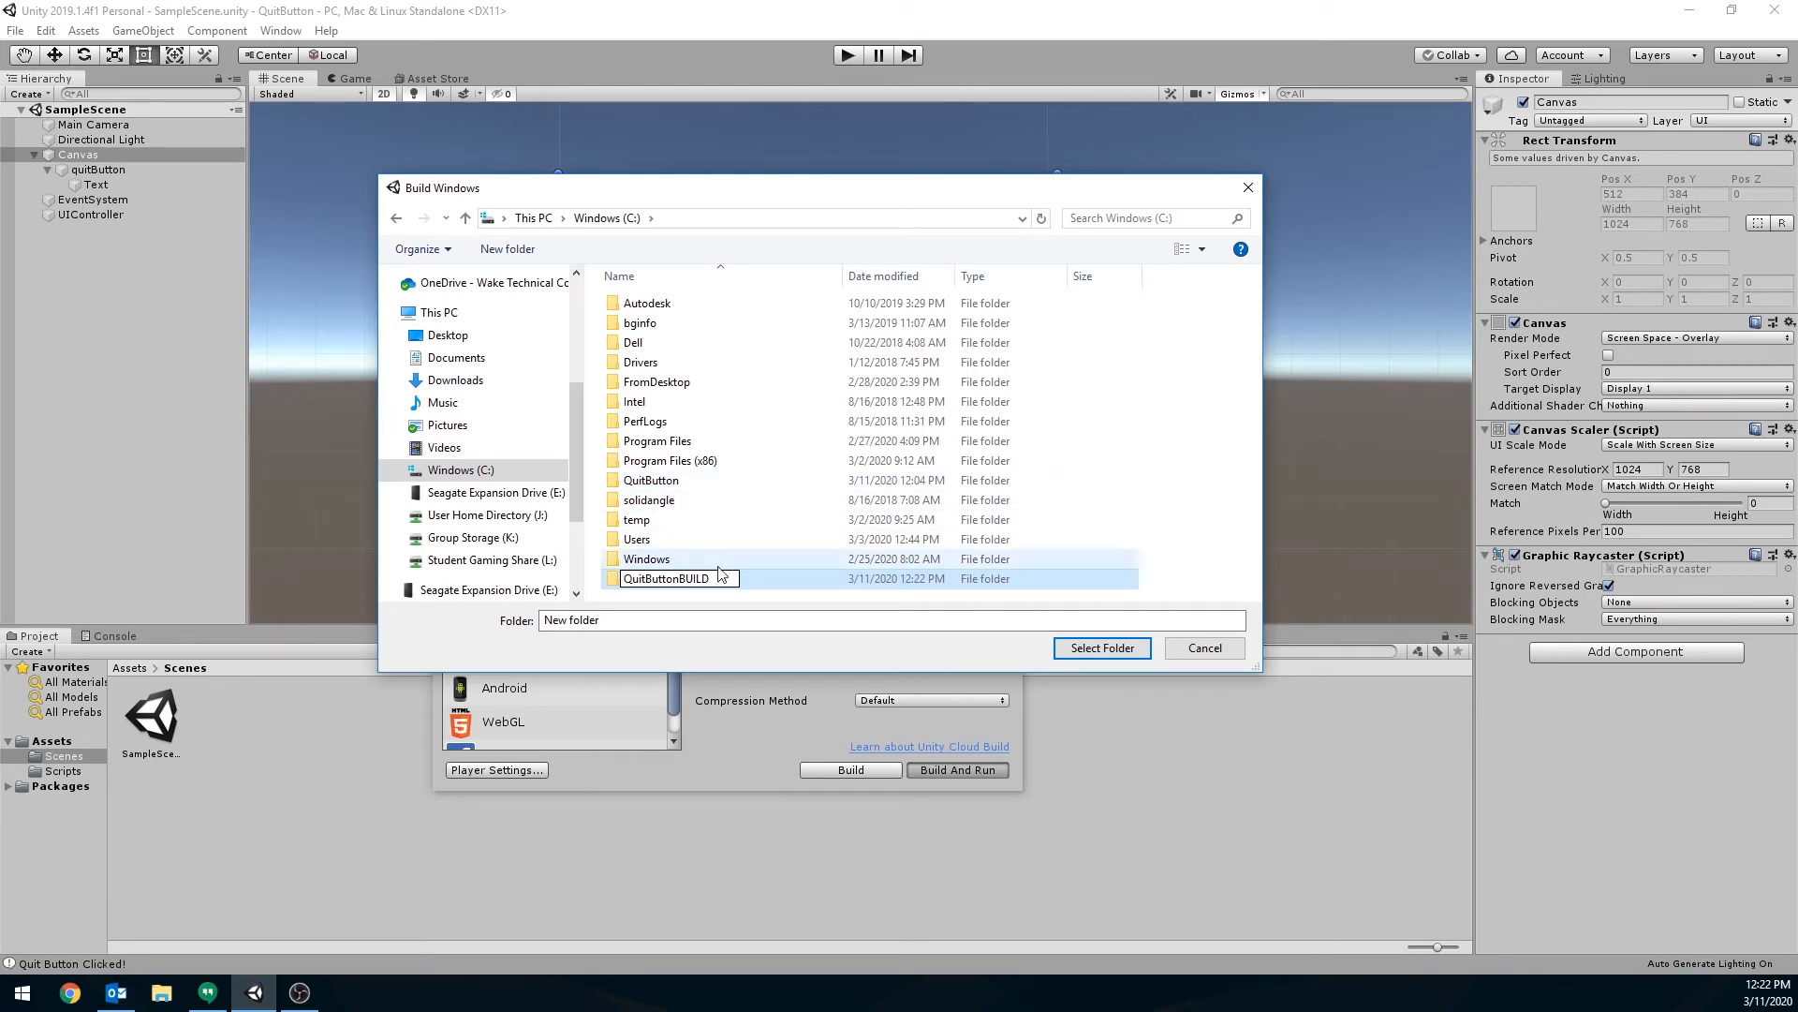
click(671, 483)
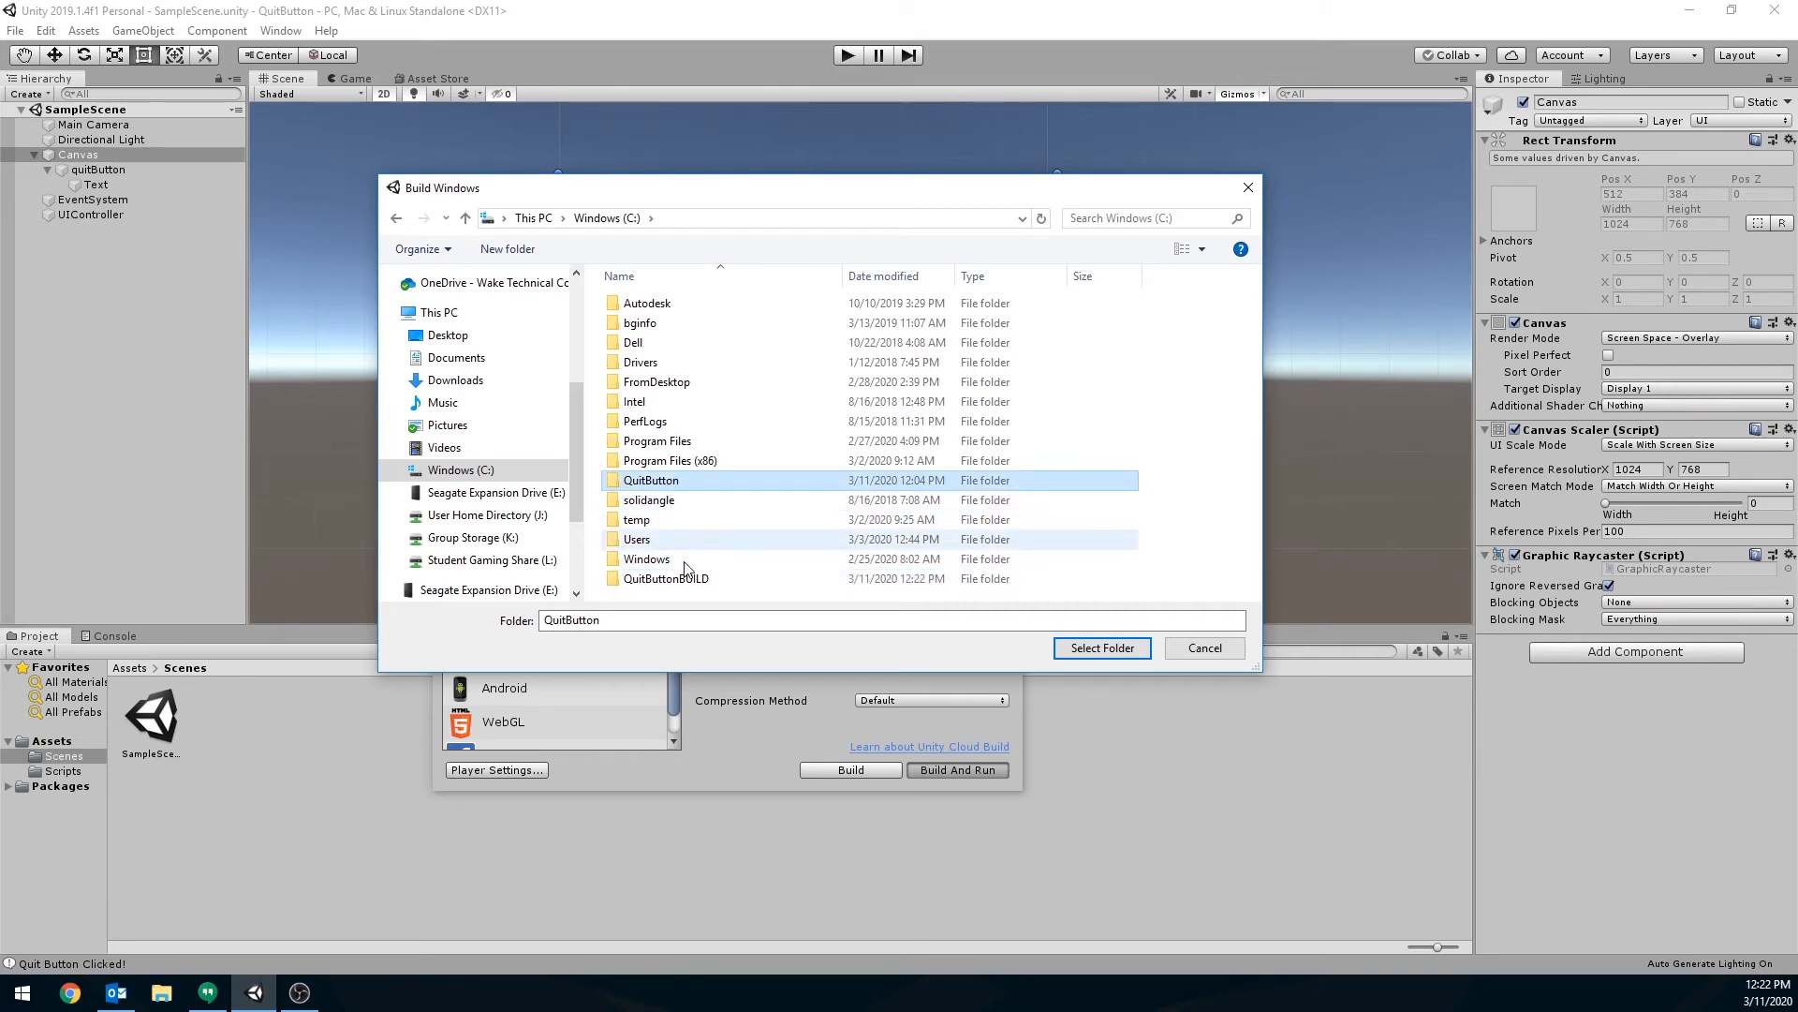
Step: Build and run the application into the QuitButtonBUILD folder, and test its QUIT button in the launched window
click(698, 582)
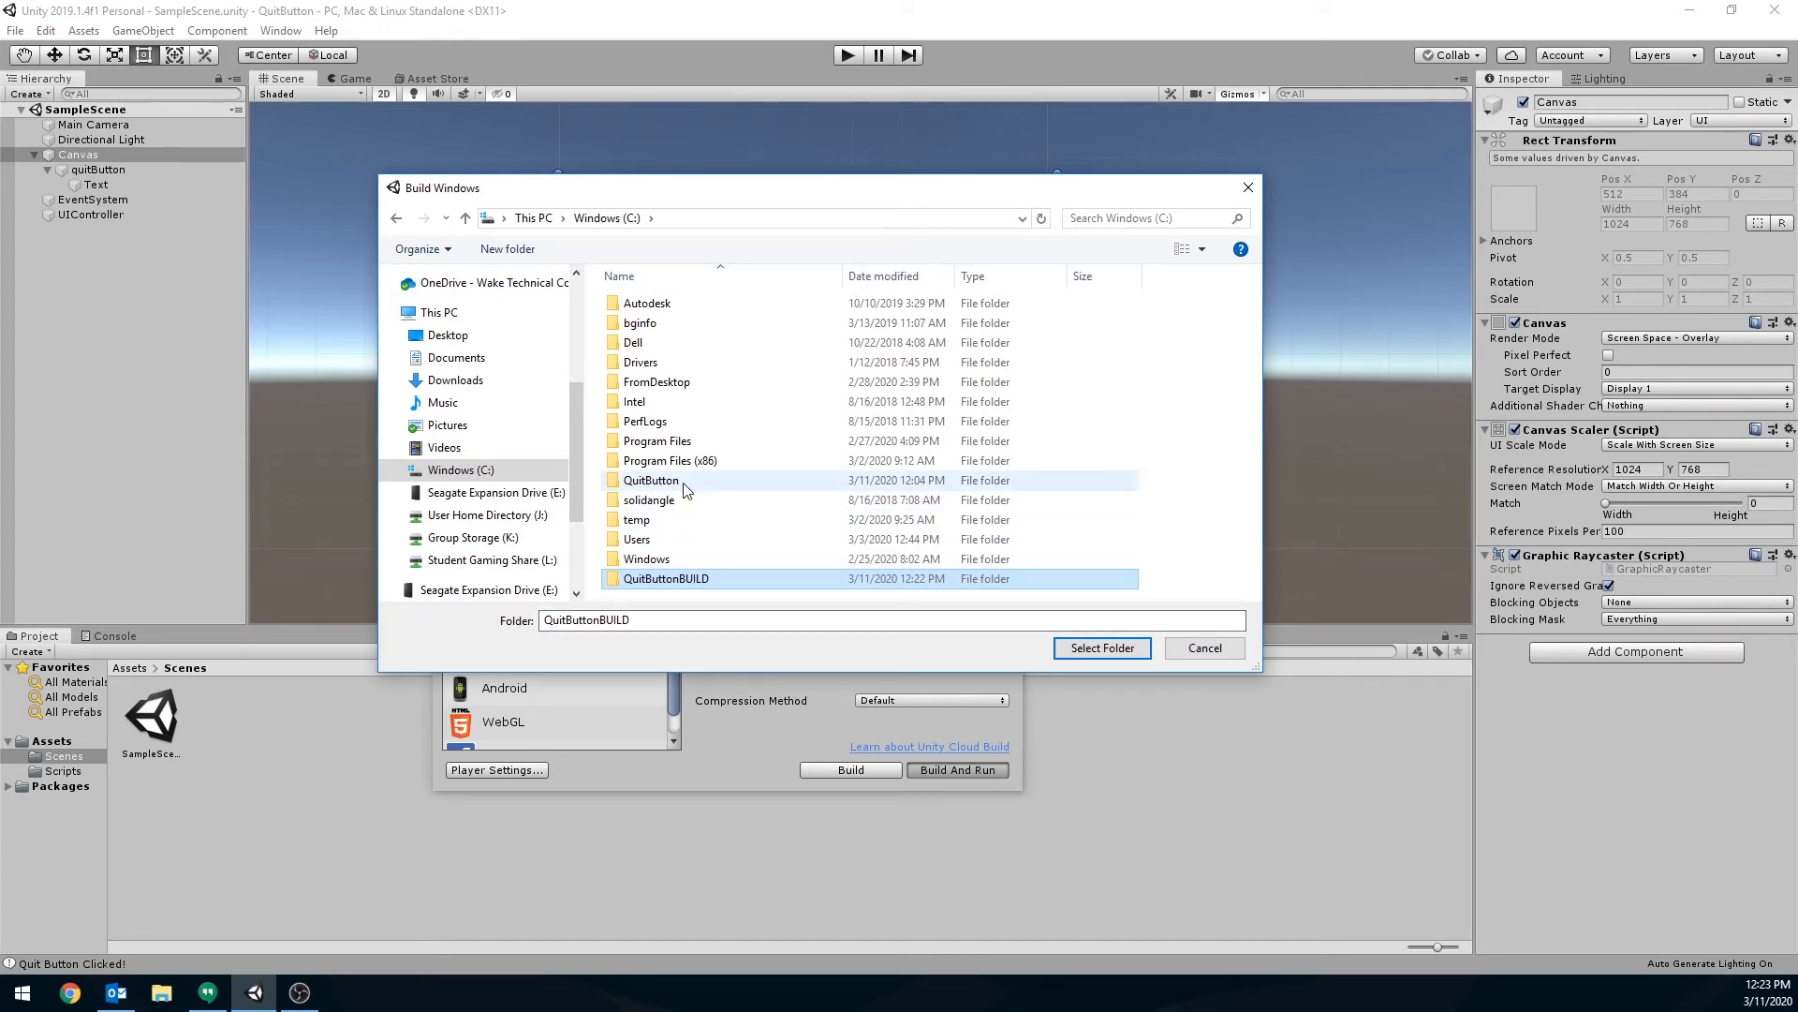
double_click(677, 579)
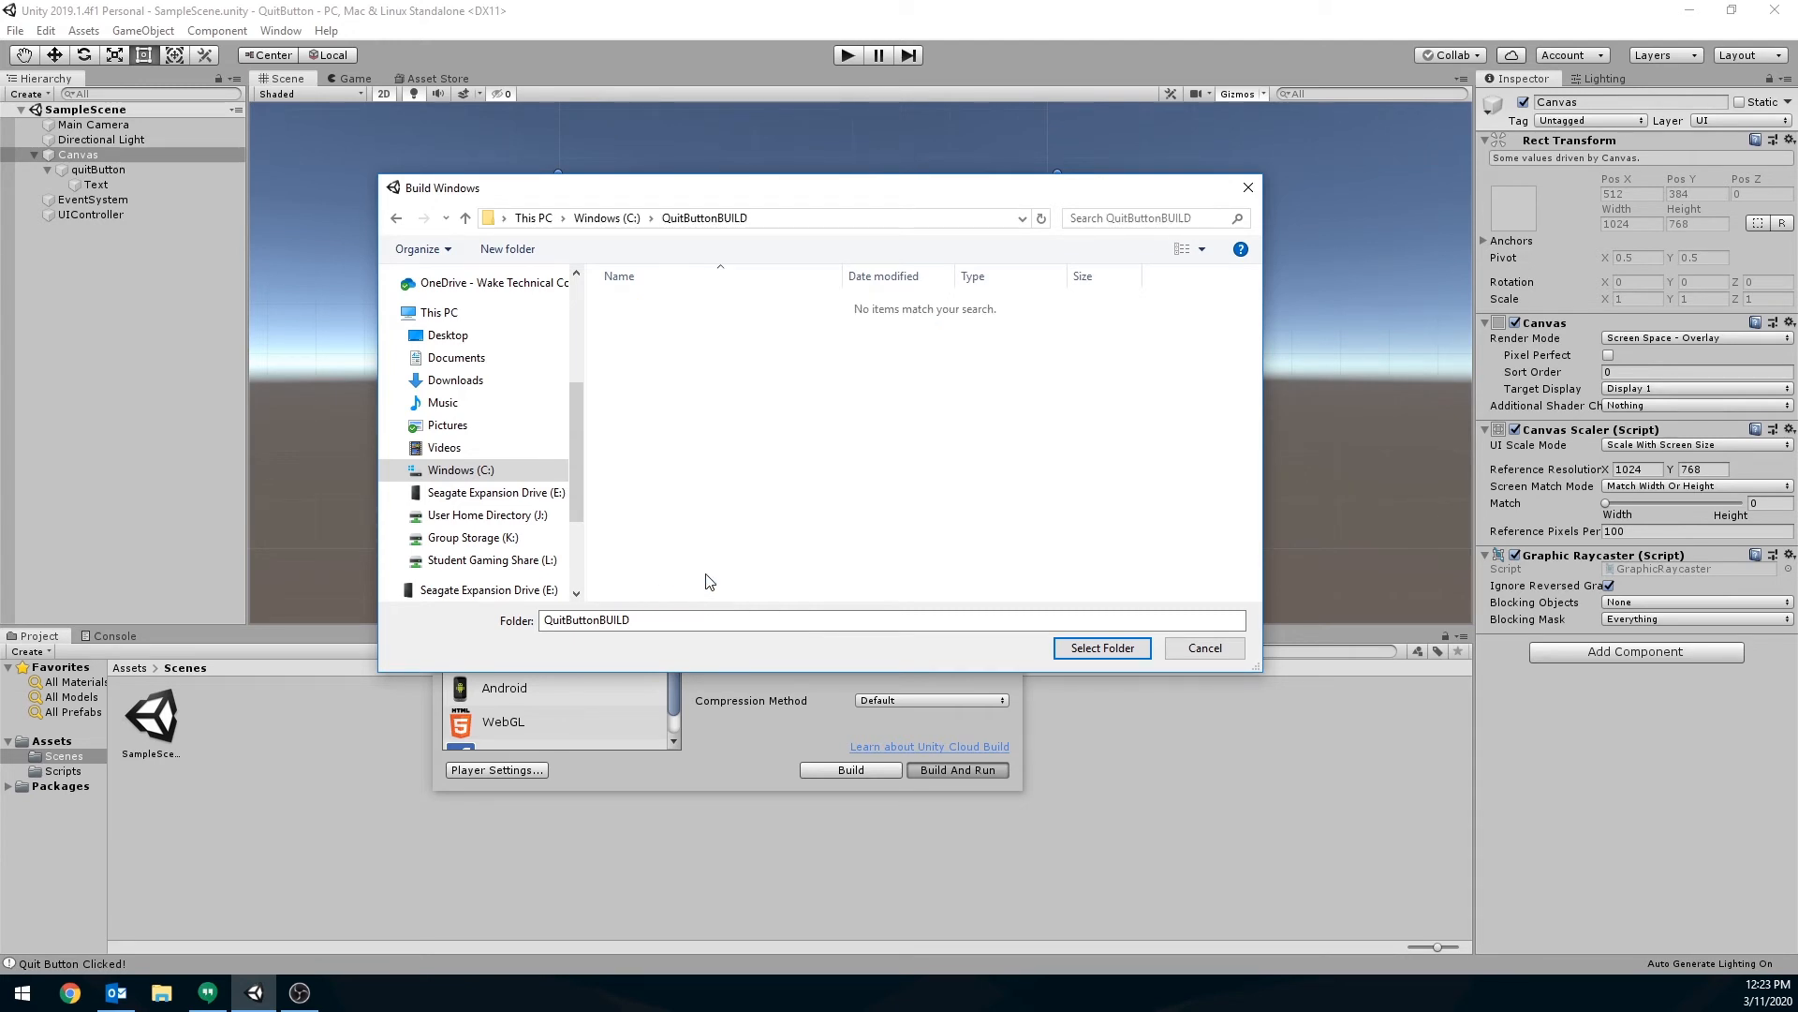
click(1102, 648)
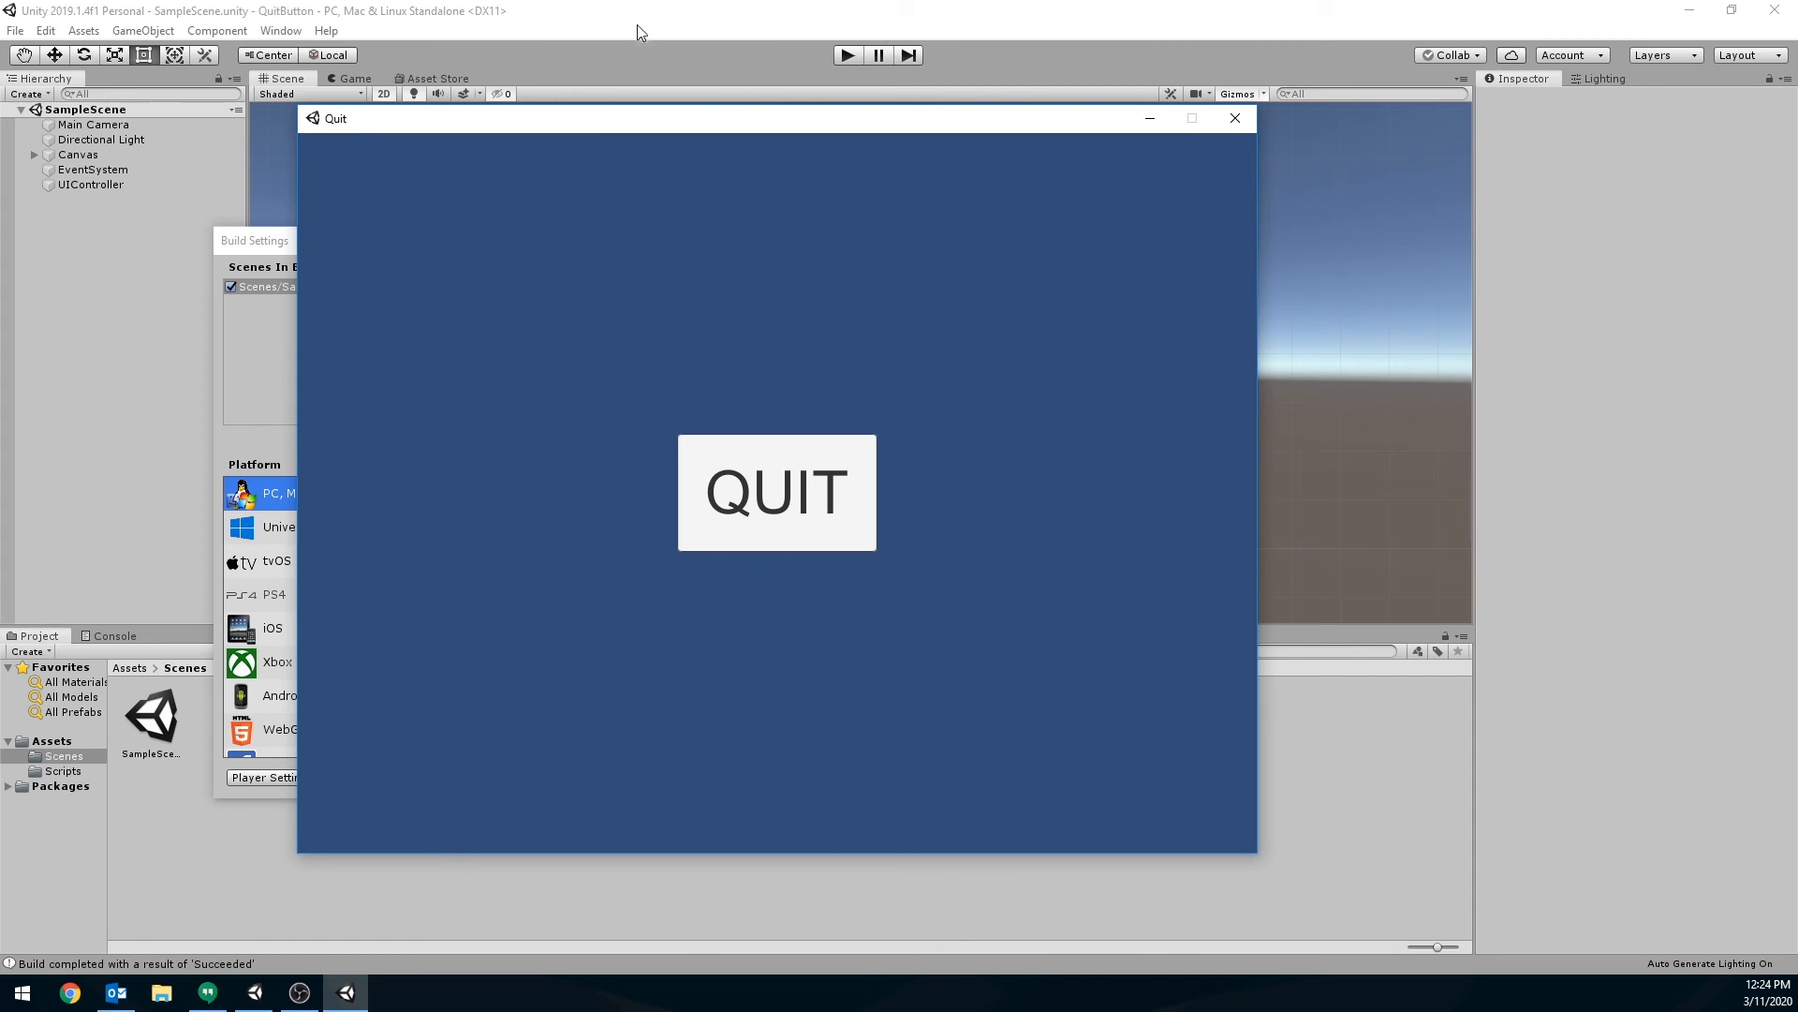
drag(622, 125, 659, 110)
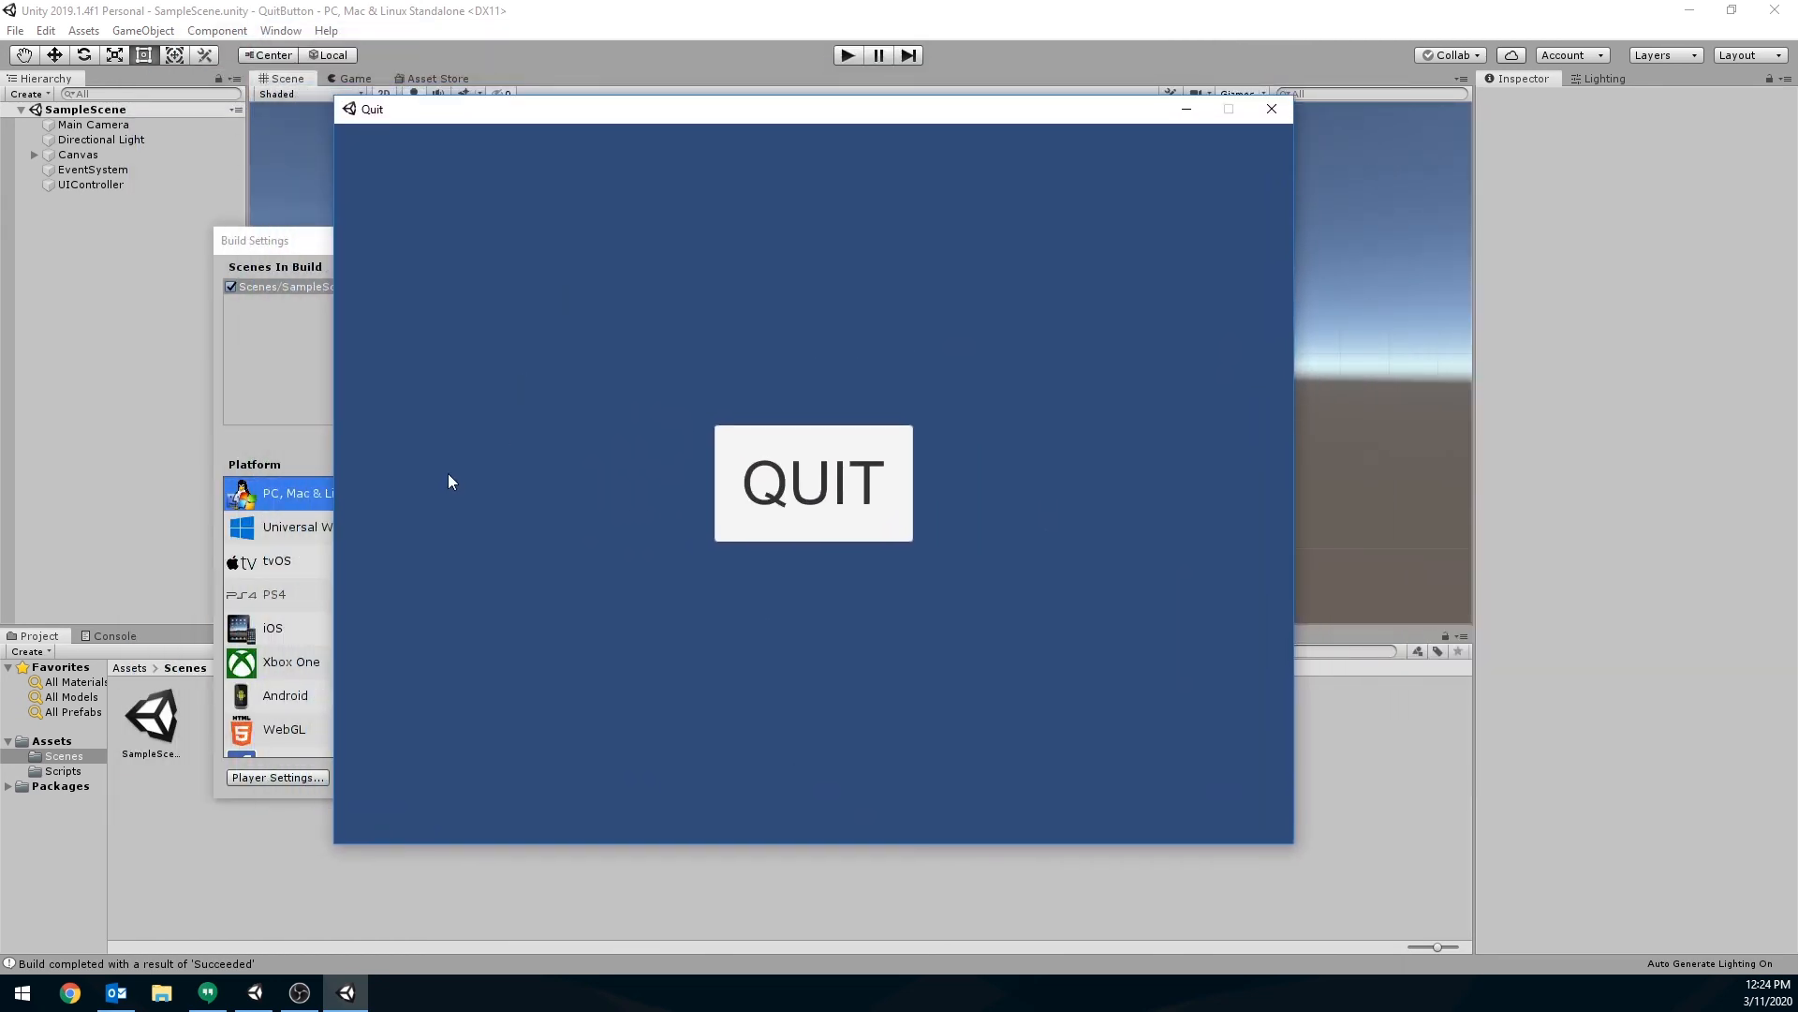
click(828, 480)
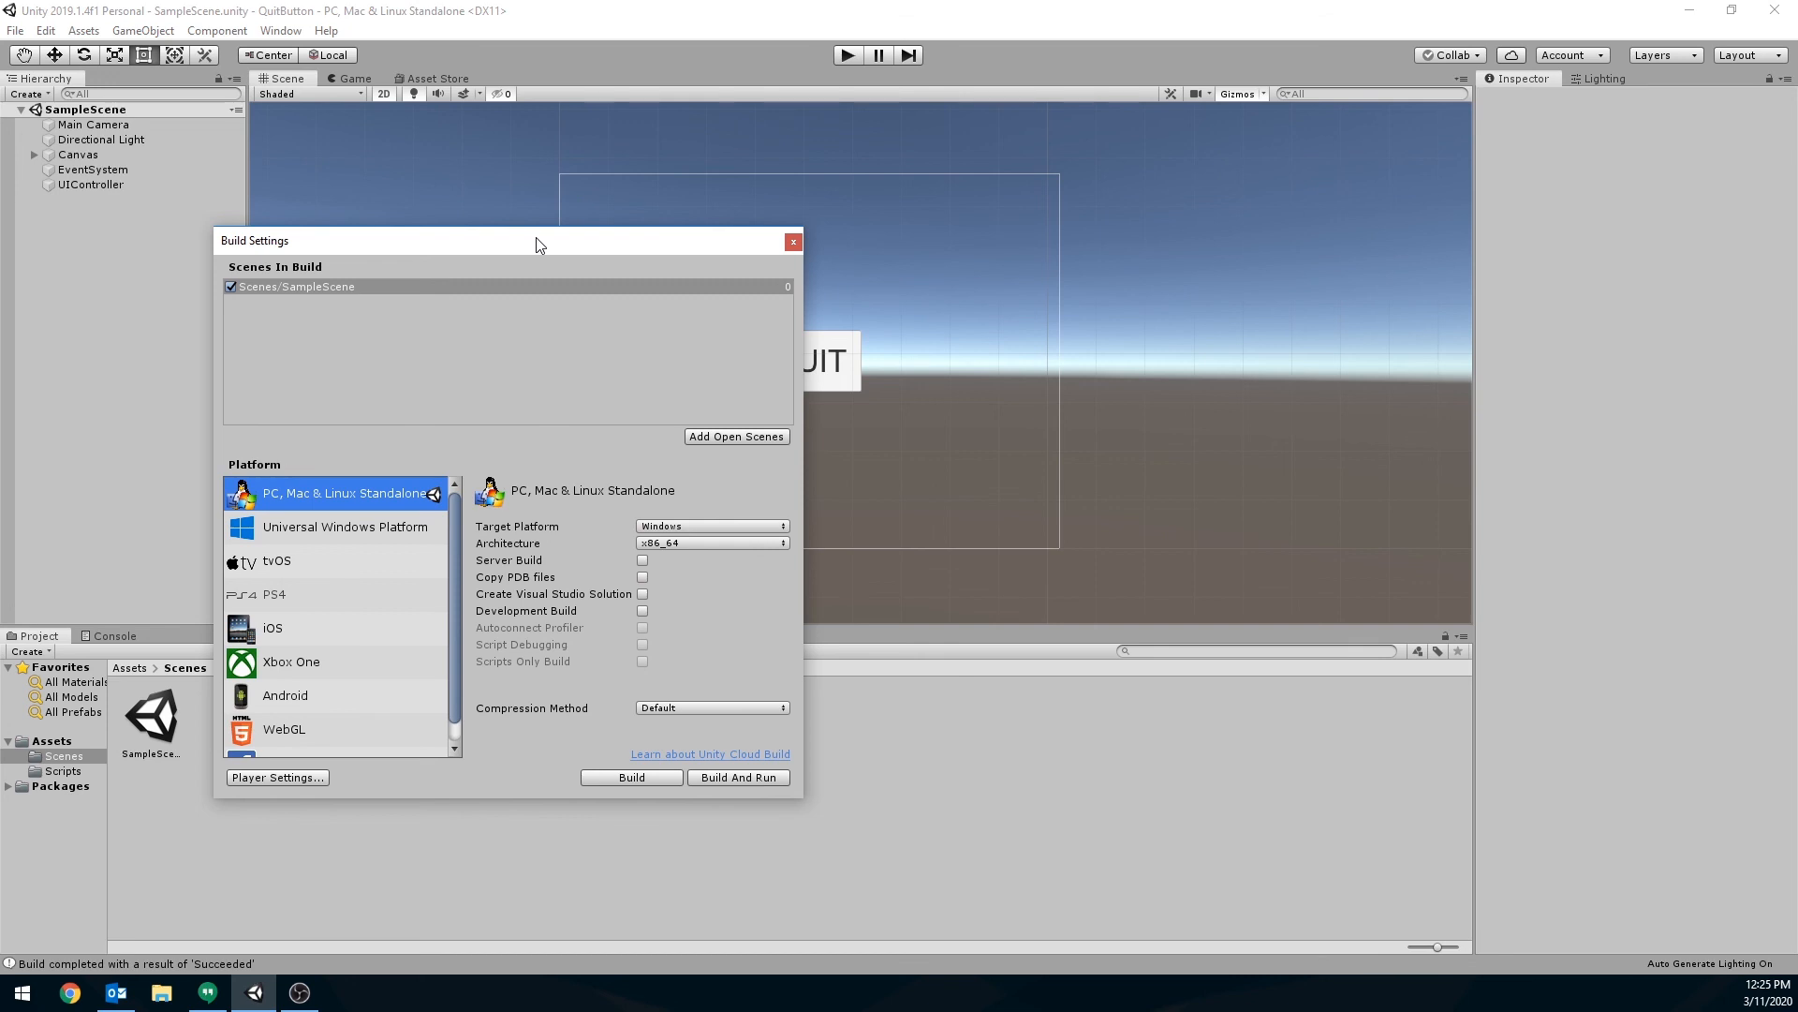
Step: Switch to File Explorer and open the QuitButtonBUILD folder on the C: drive
click(168, 996)
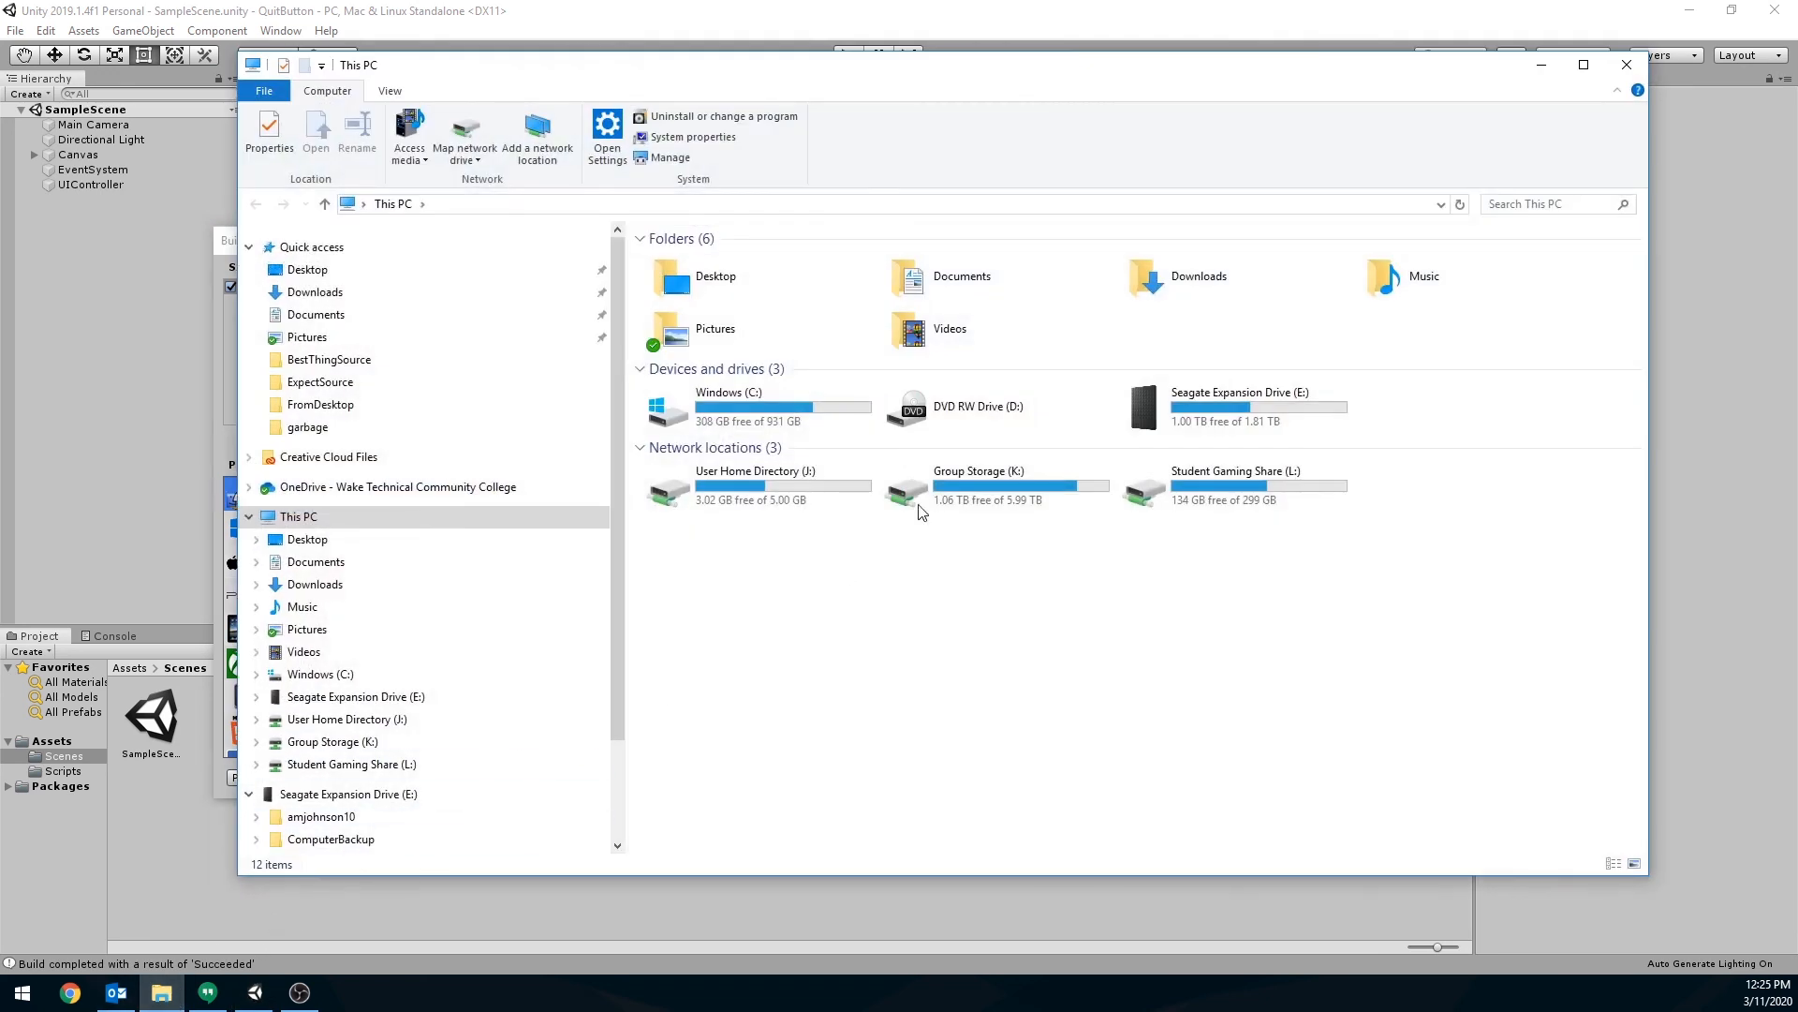
double_click(796, 404)
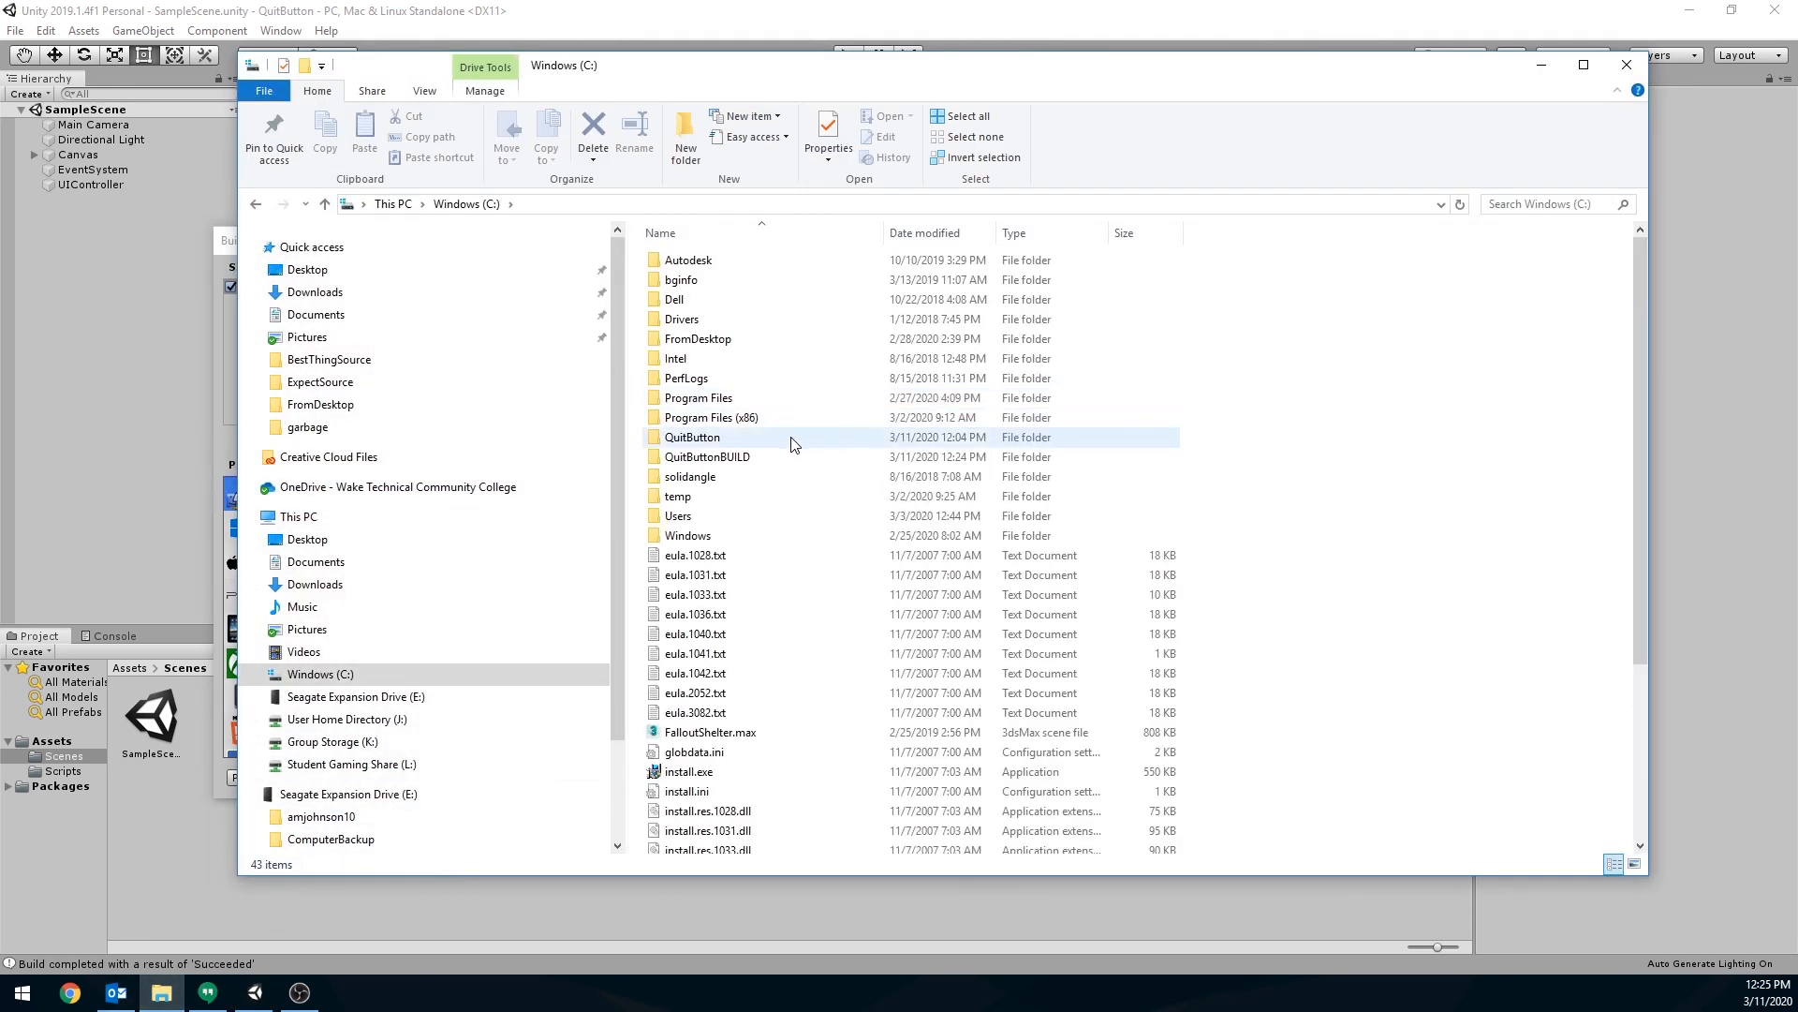
click(710, 439)
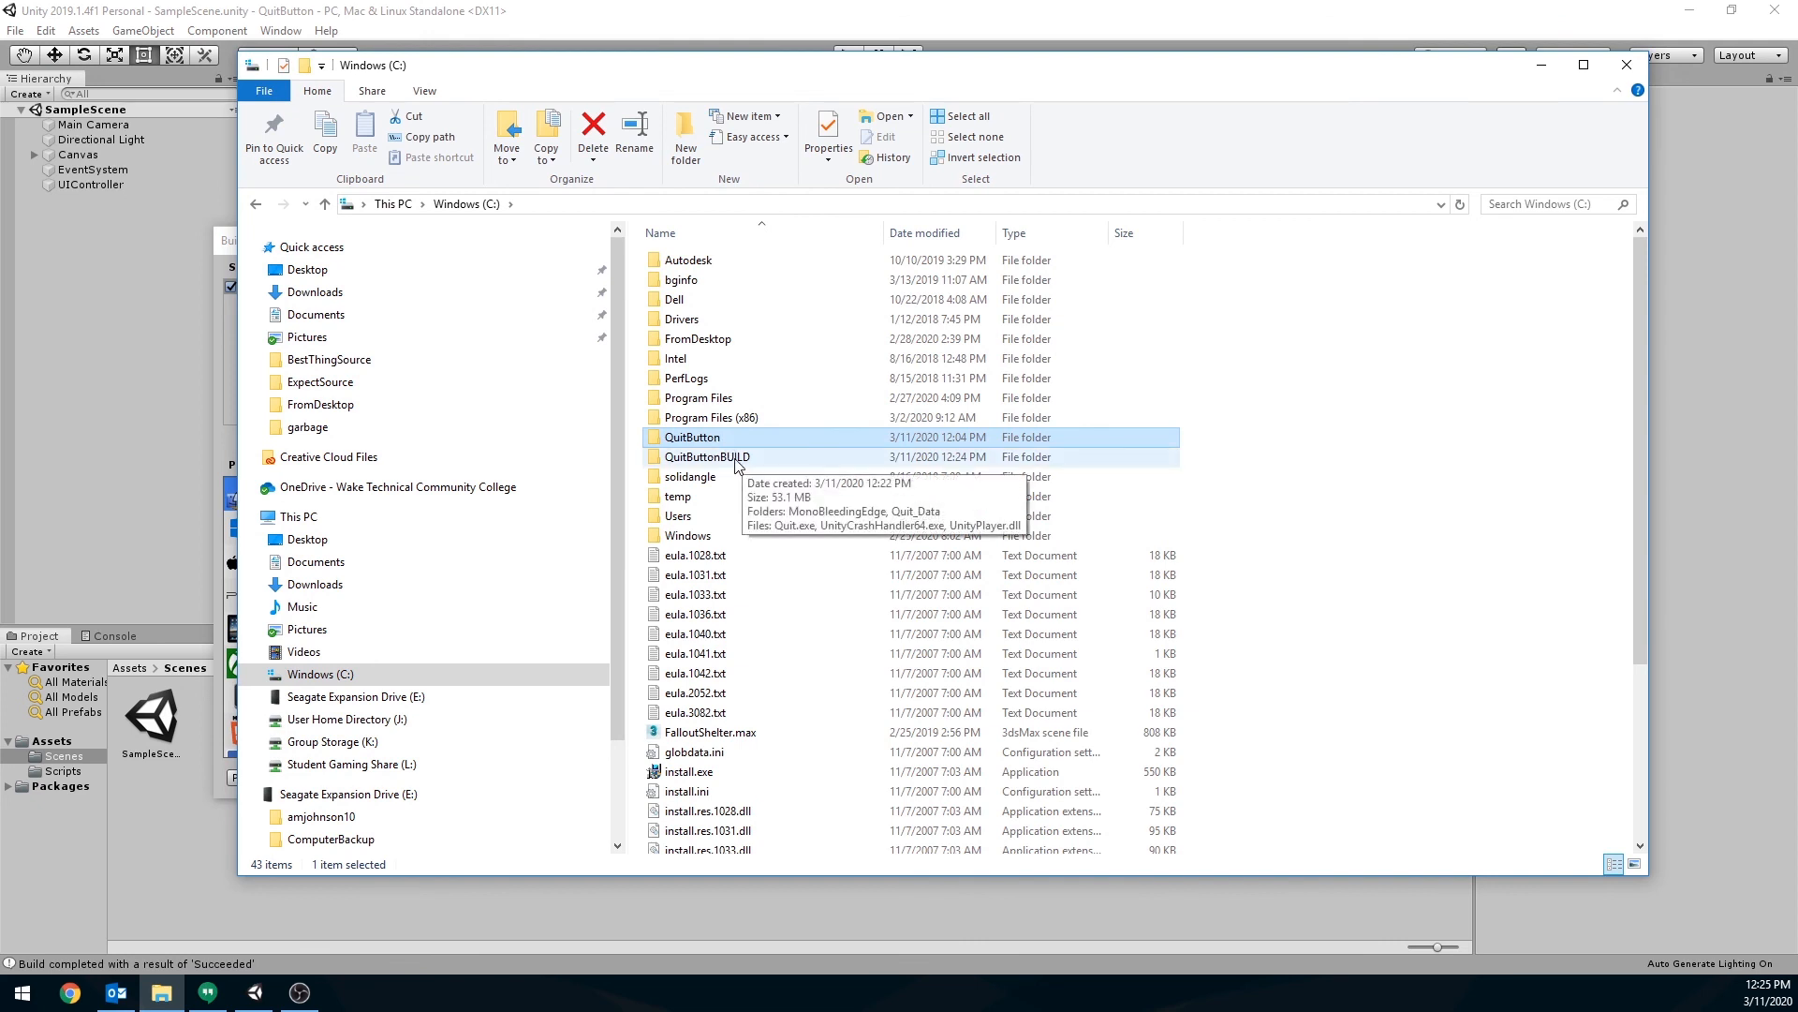
click(743, 461)
double_click(739, 459)
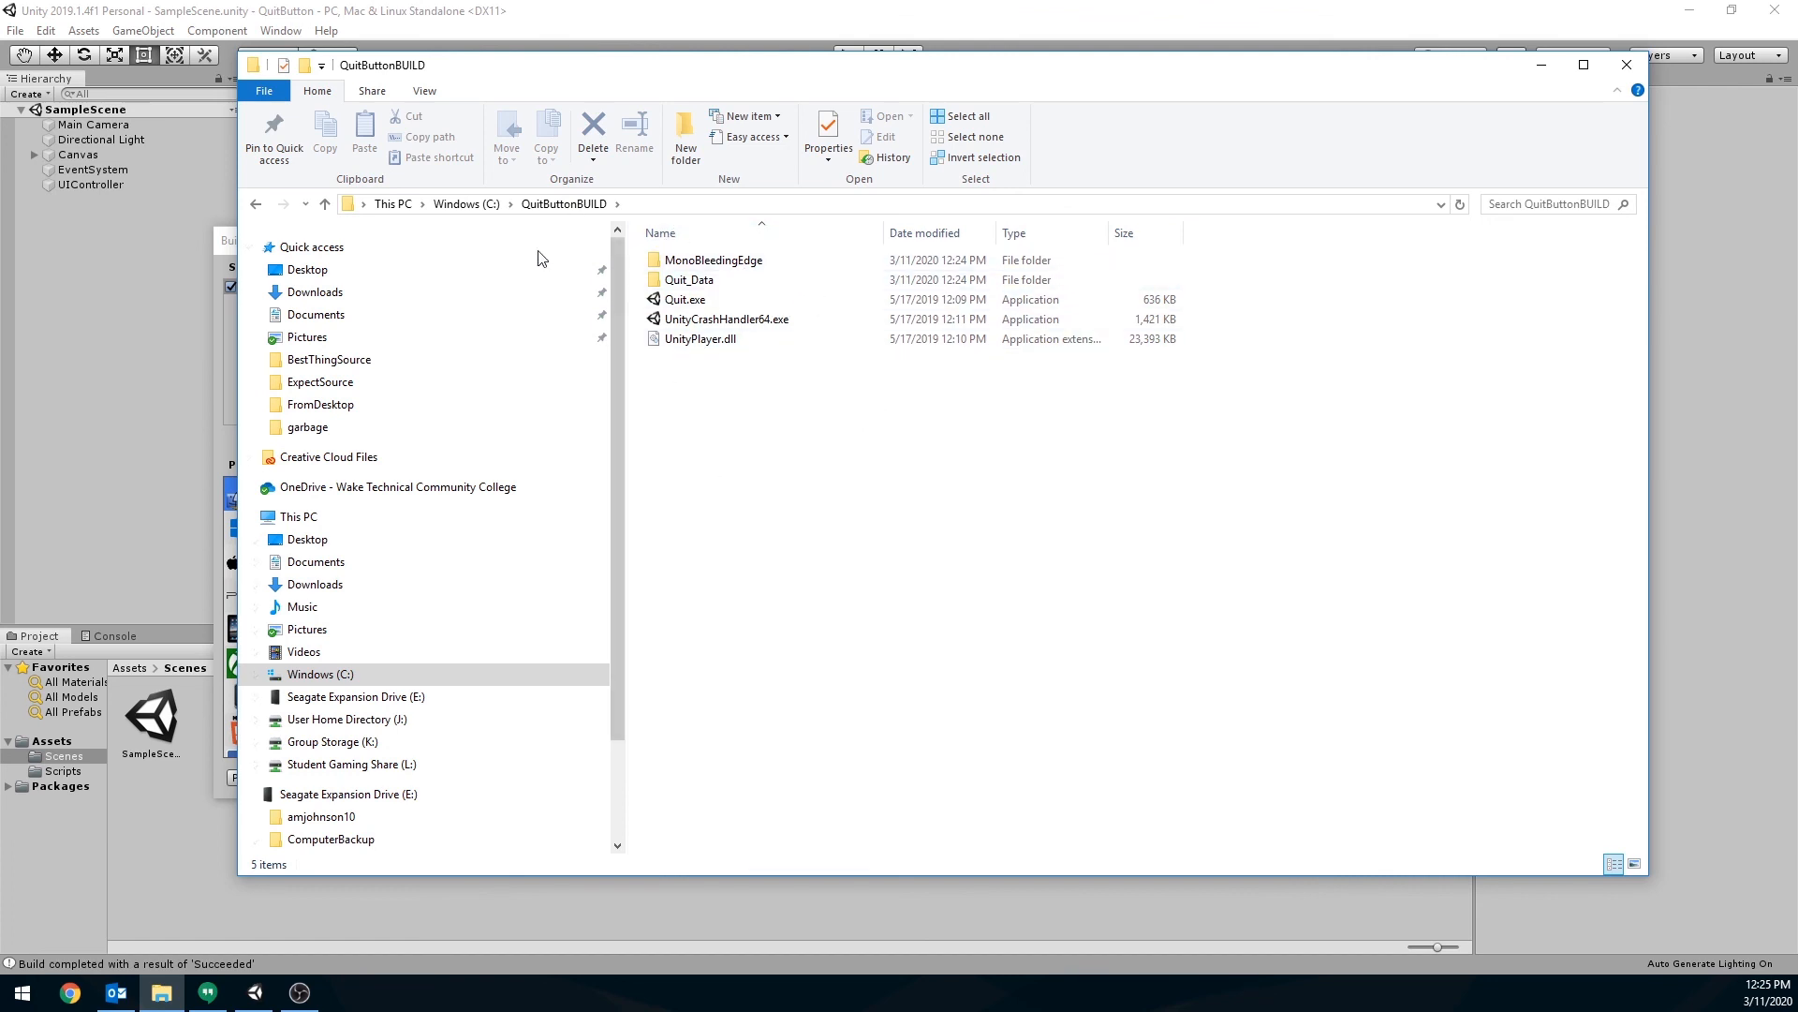
Step: Examine Quit.exe together with its accompanying build files, and reopen the QuitButtonBUILD folder from the C: drive
click(678, 299)
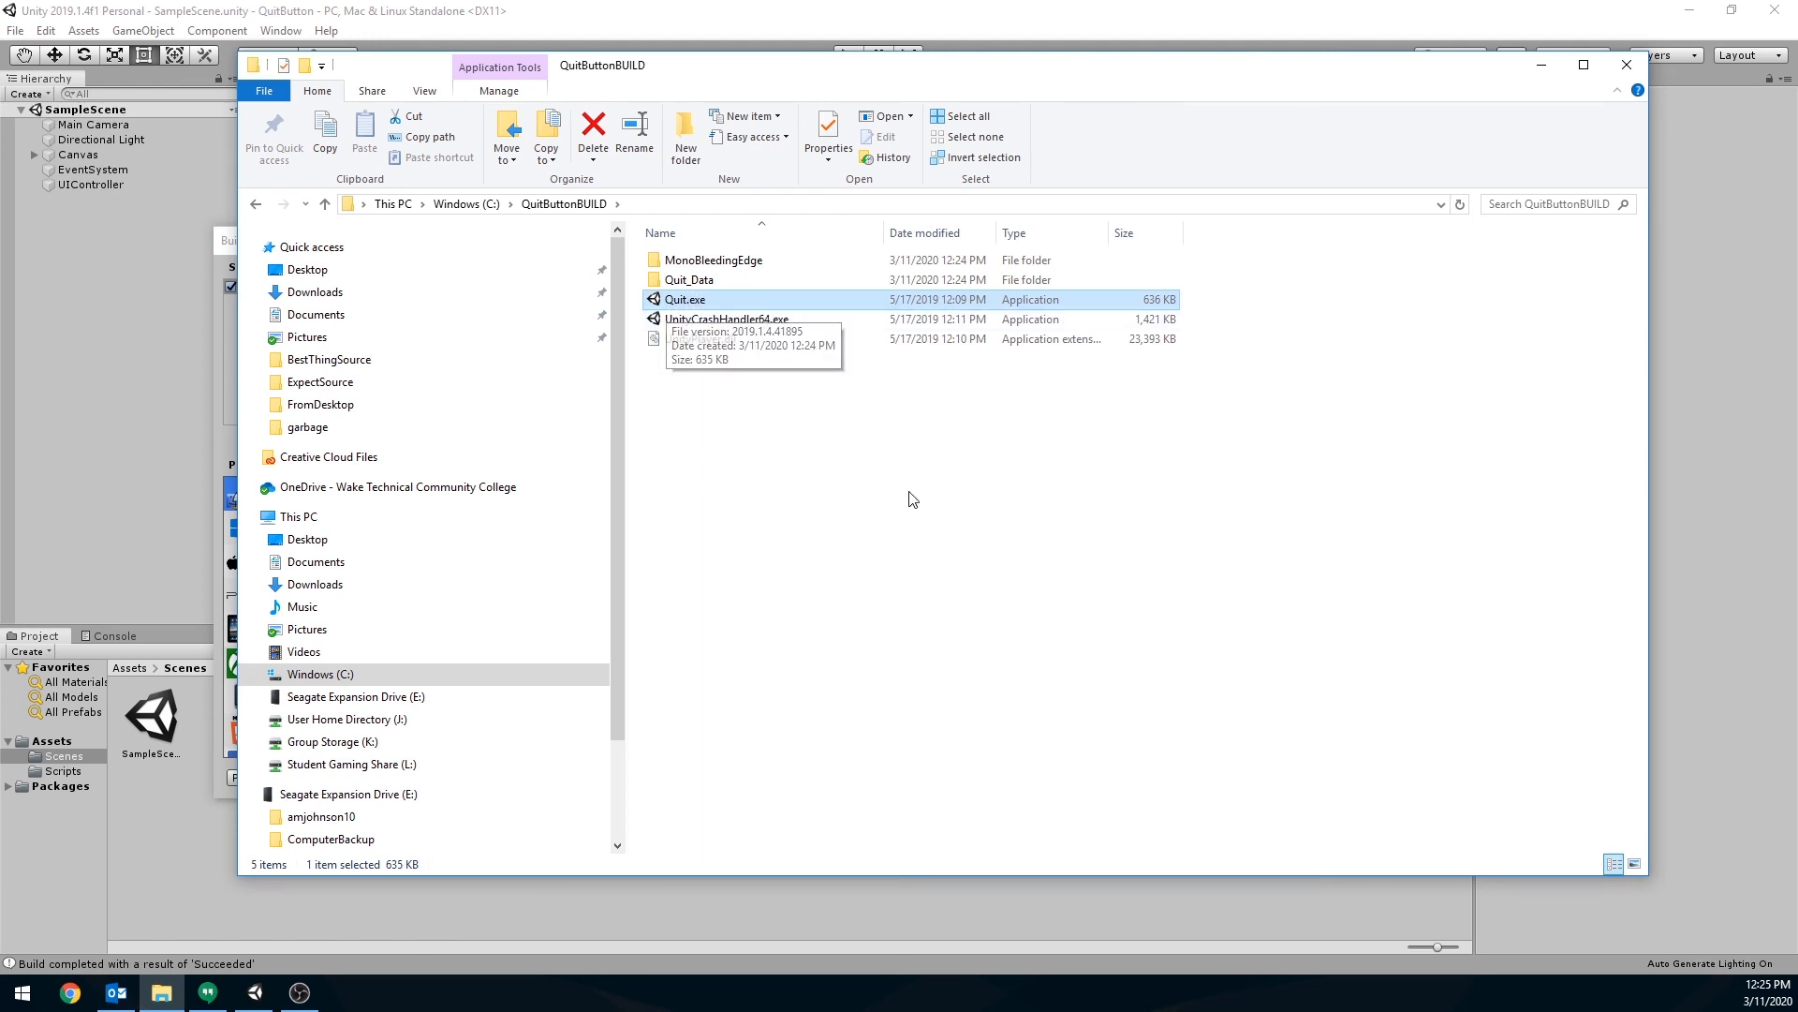
drag(899, 596, 632, 242)
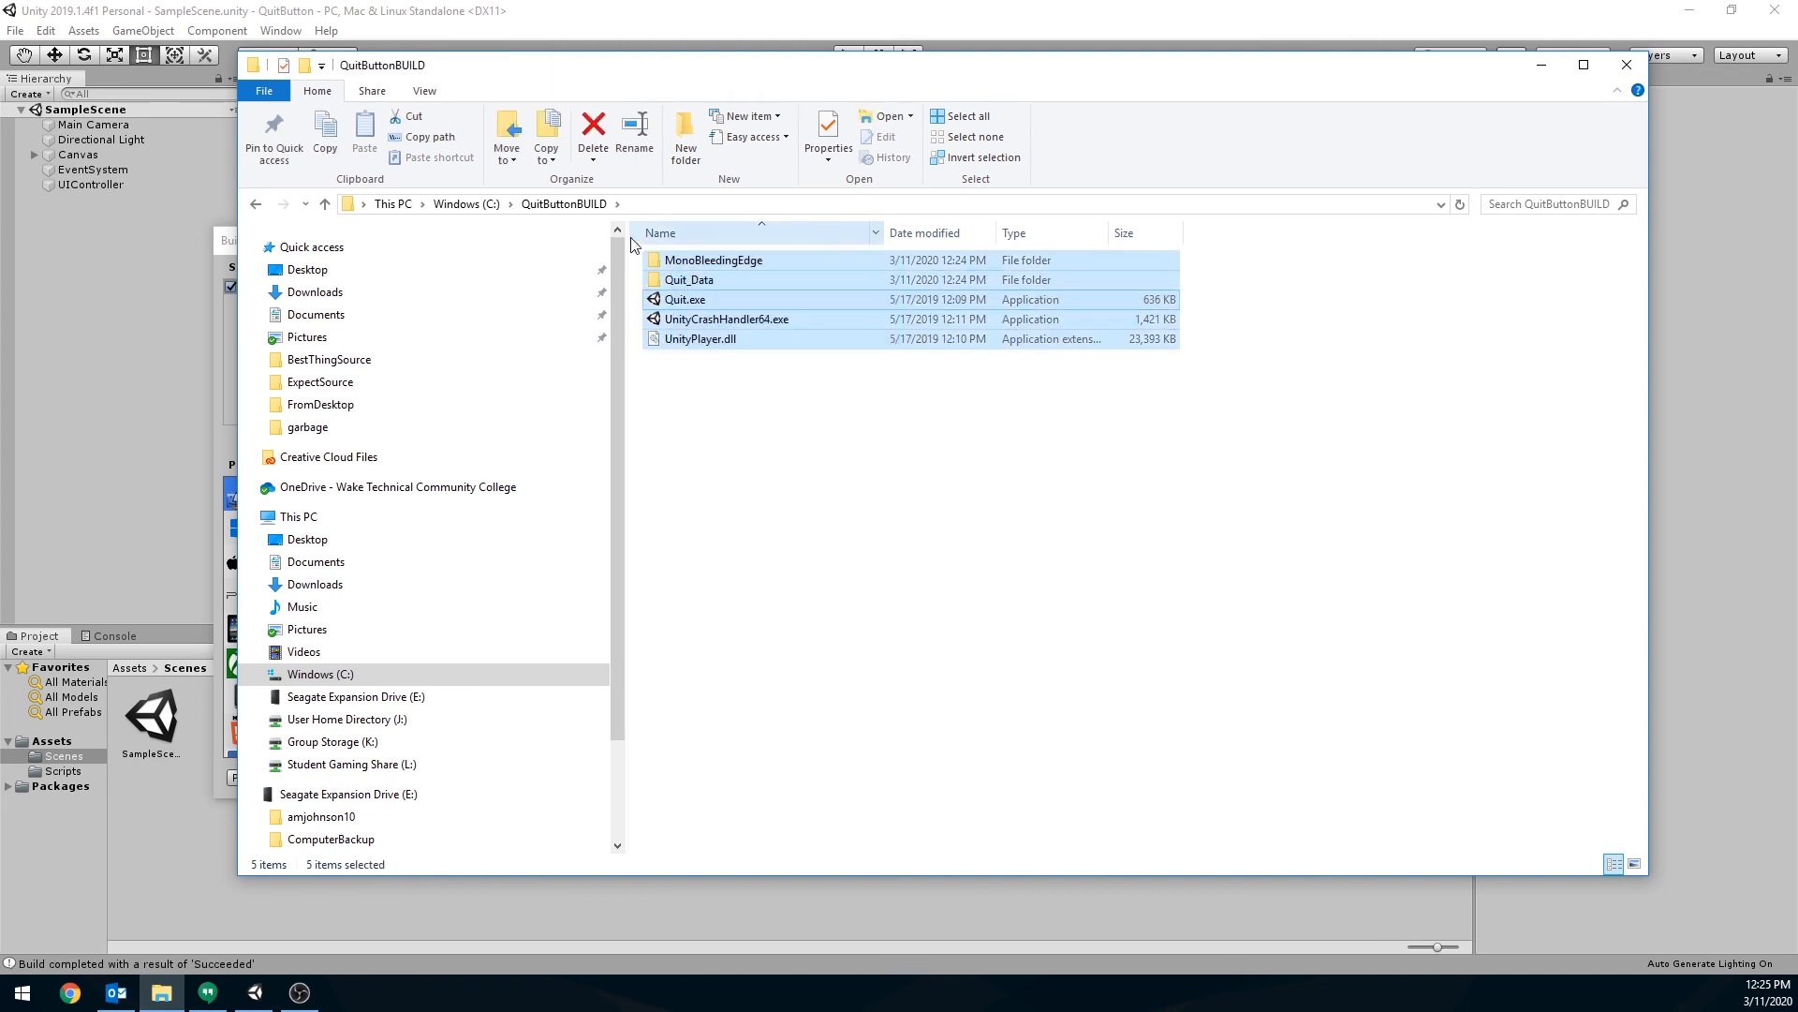
click(488, 207)
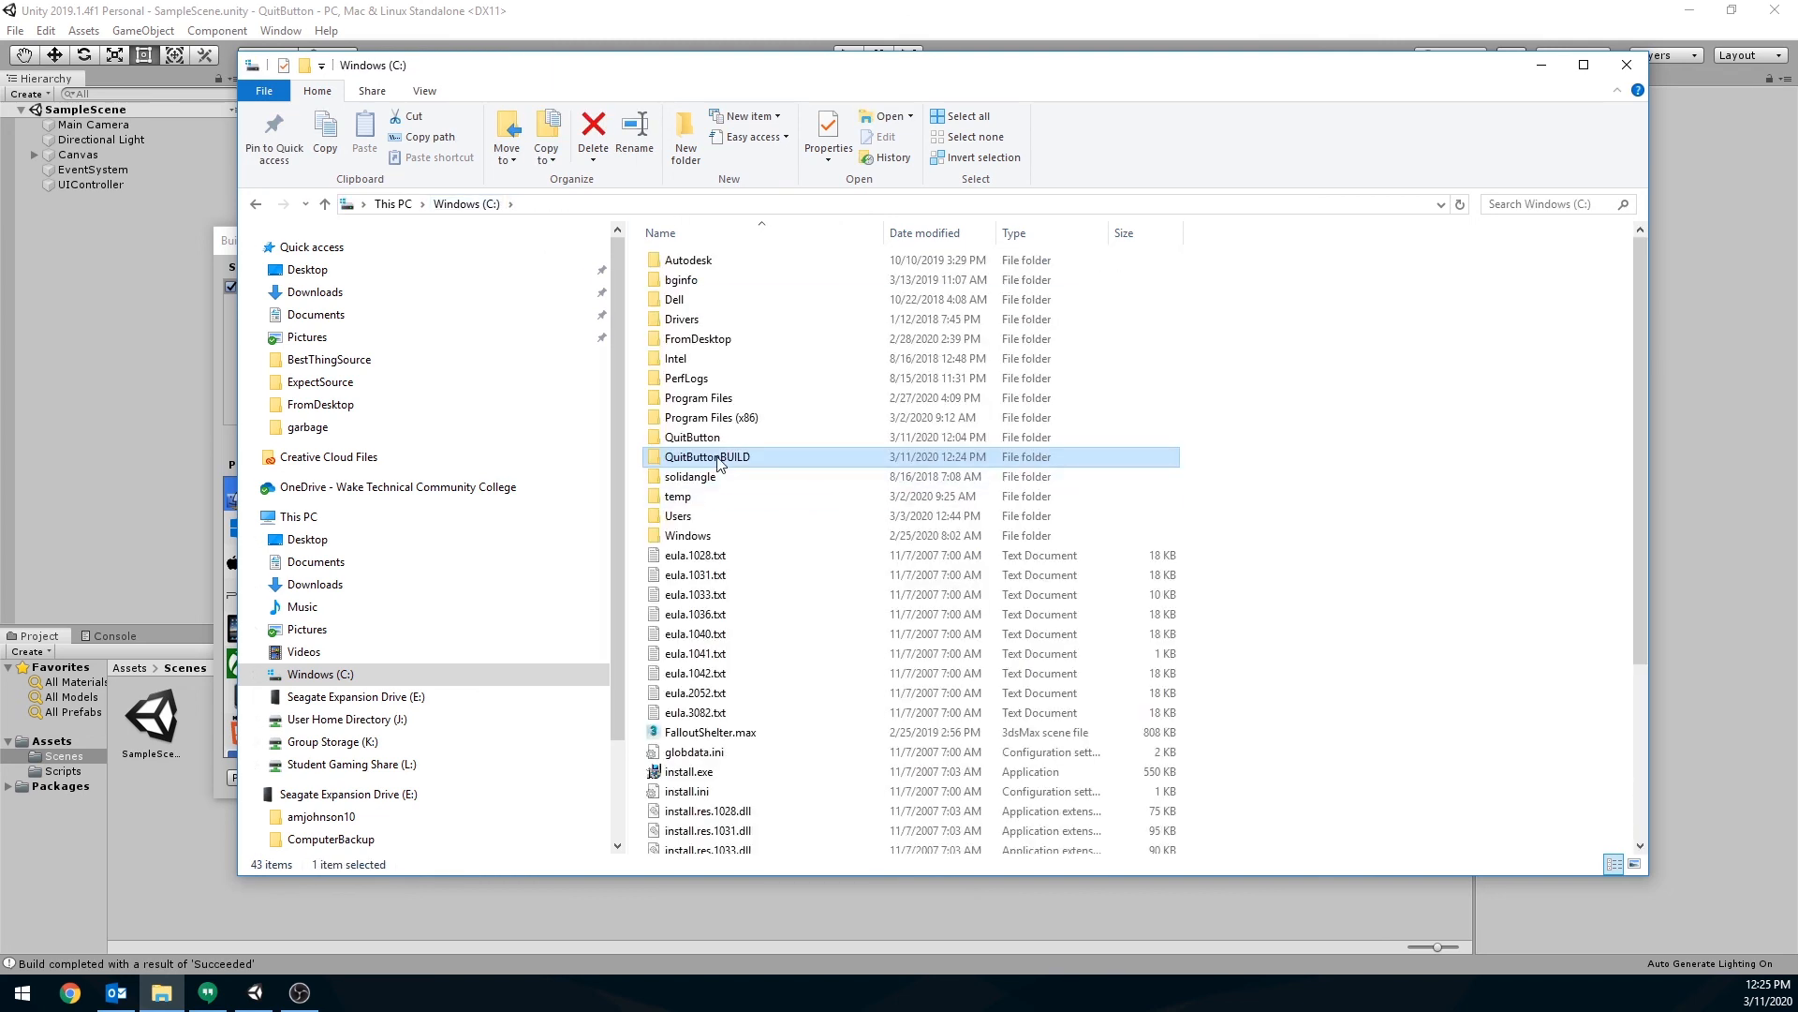
double_click(720, 459)
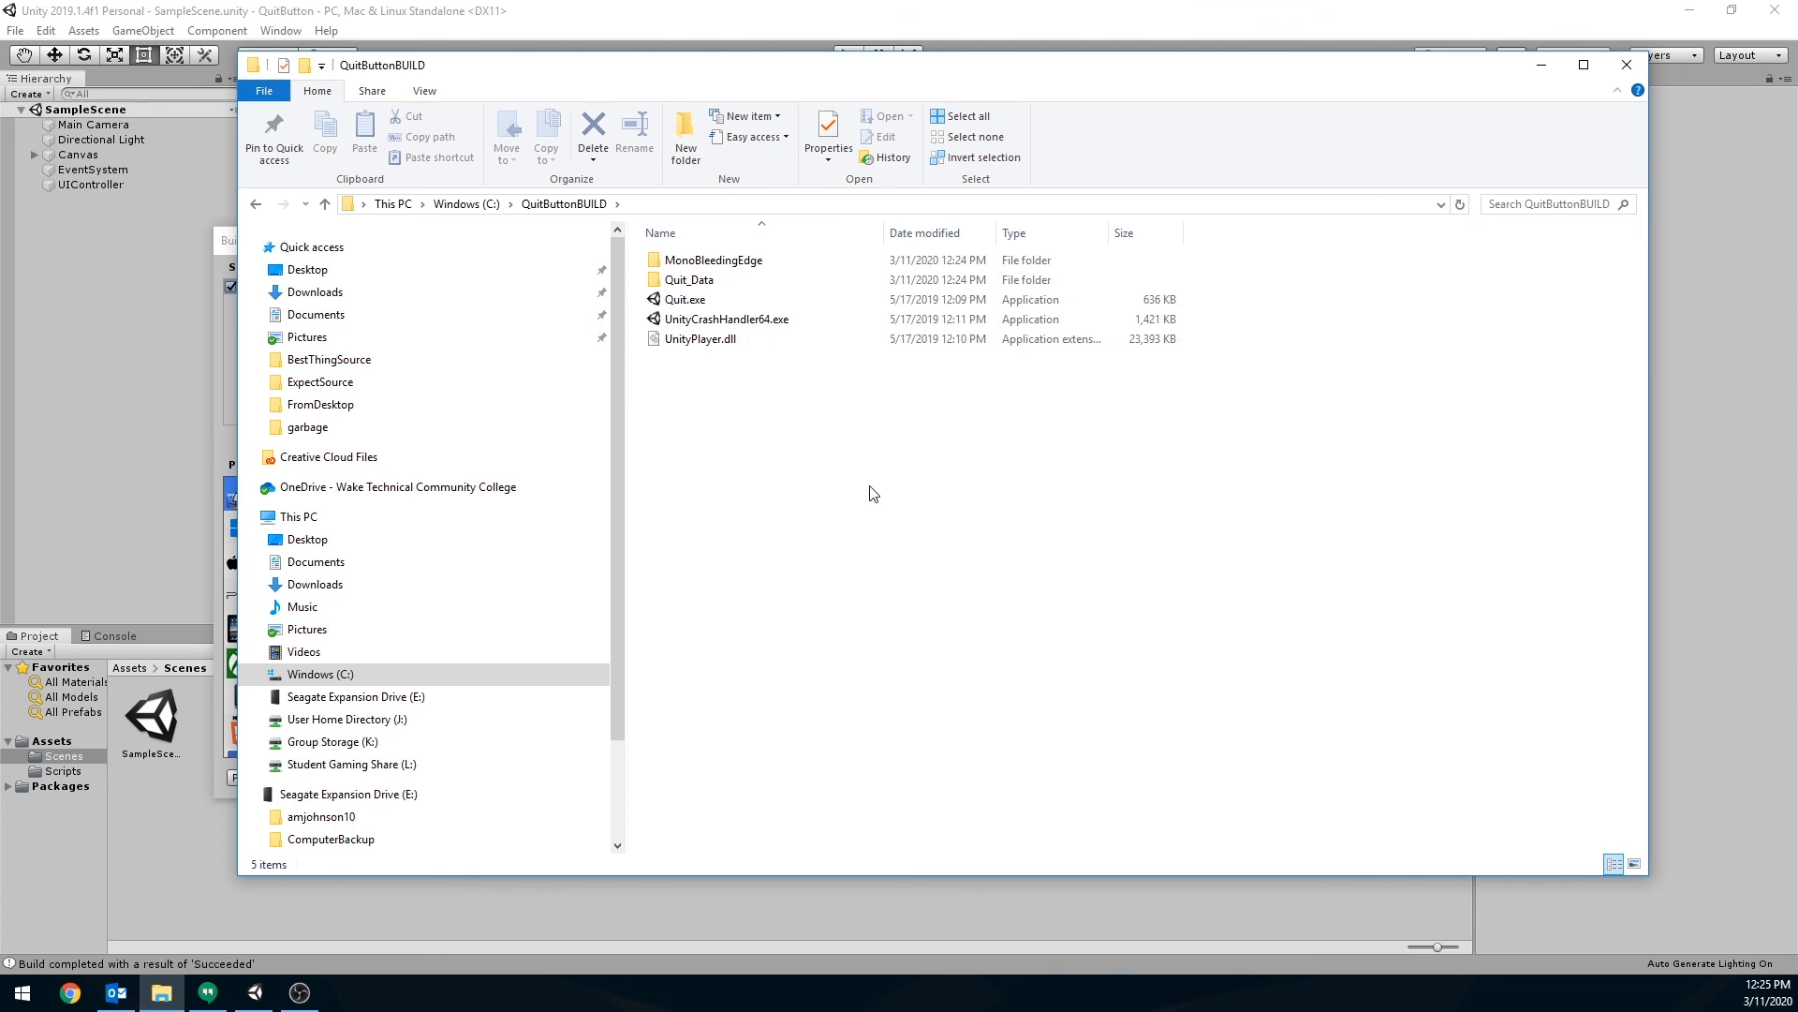